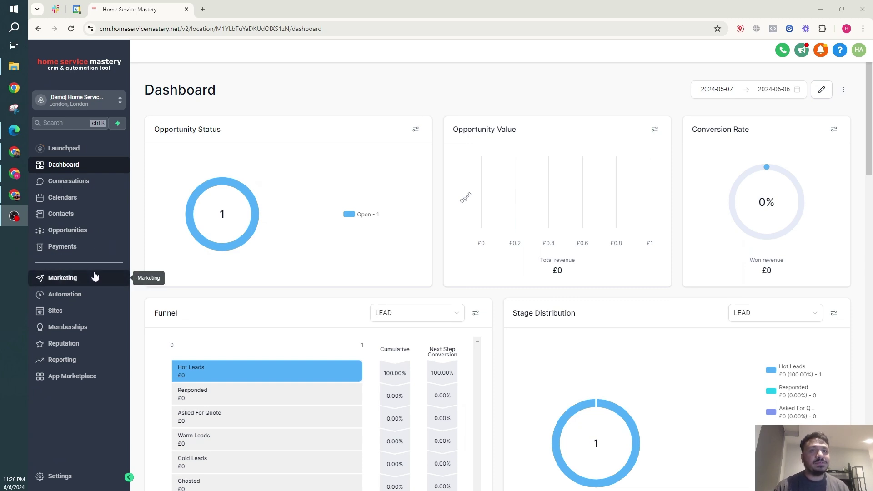
Go to Documents & Contracts > All Documents and show the New document choices
left_click(69, 255)
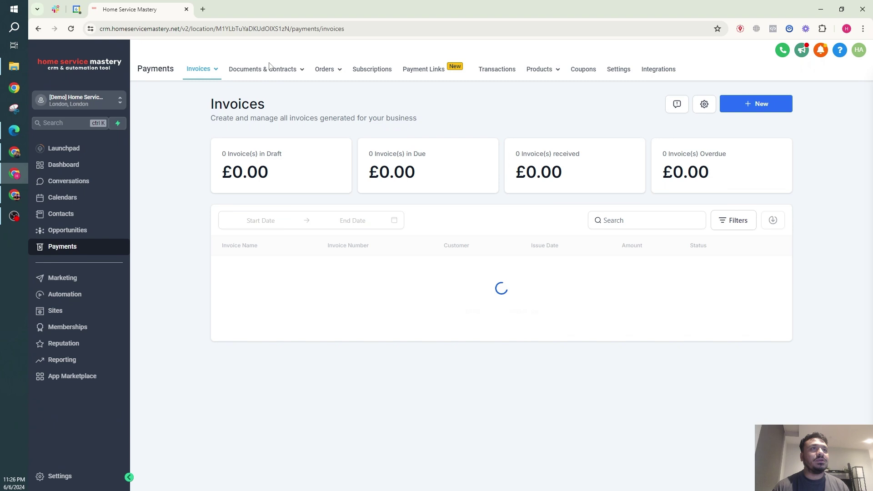
mouse_move(265, 73)
left_click(258, 91)
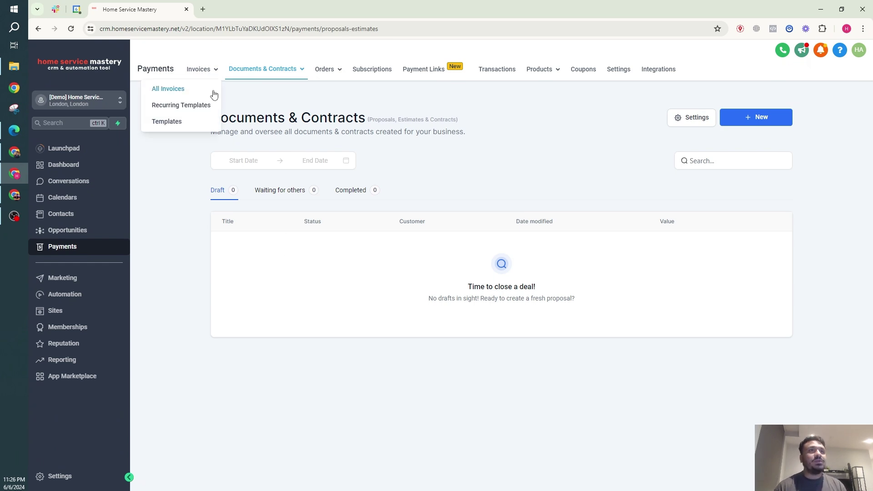
left_click(773, 117)
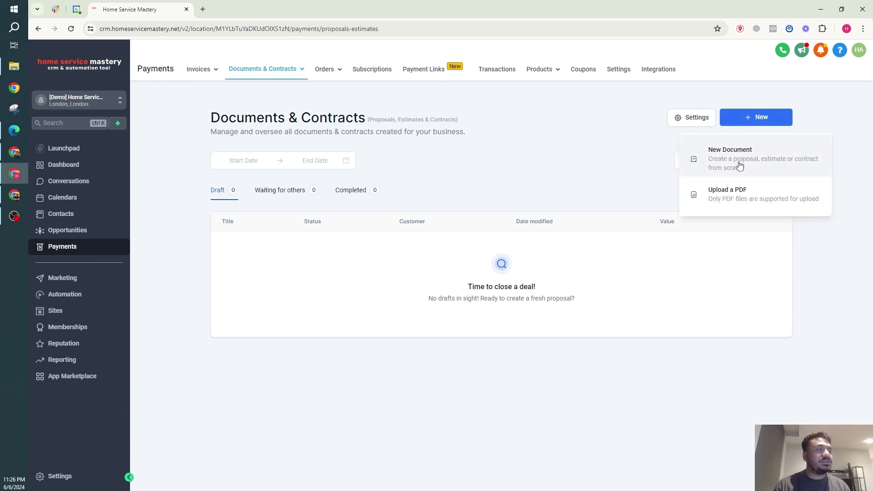
Start a blank document titled 'Web Design Service Contract' and close the Recipients settings
left_click(739, 165)
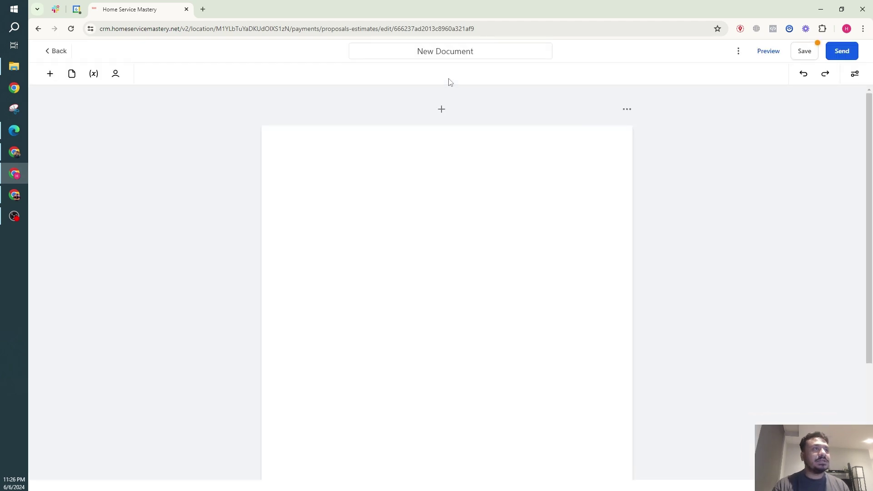
left_click(453, 51)
type("web")
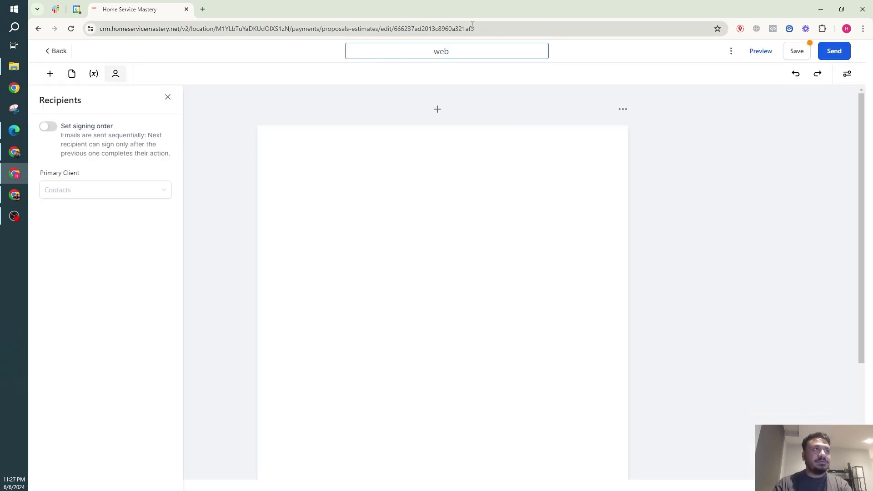
key("BackSpace")
key("BackSpace")
key("BackSpace")
type("Web Design Service Contract")
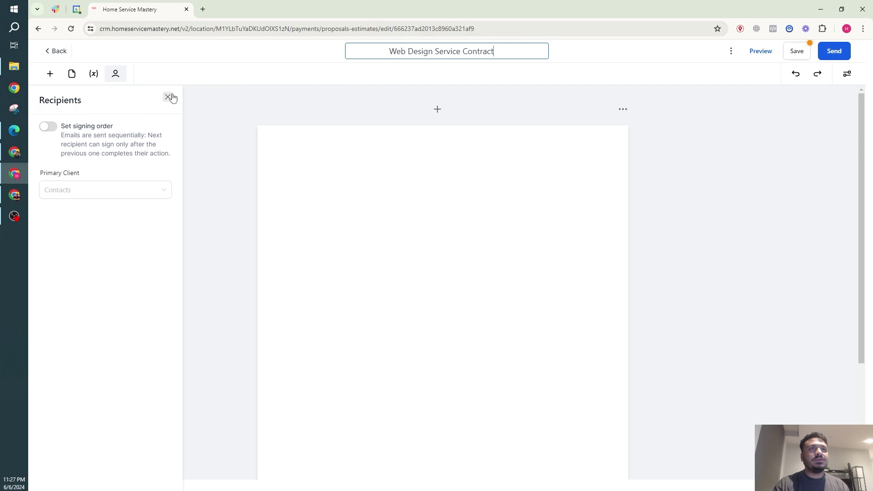
left_click(168, 97)
Add a heading text block and an image block below it on the page
left_click(47, 76)
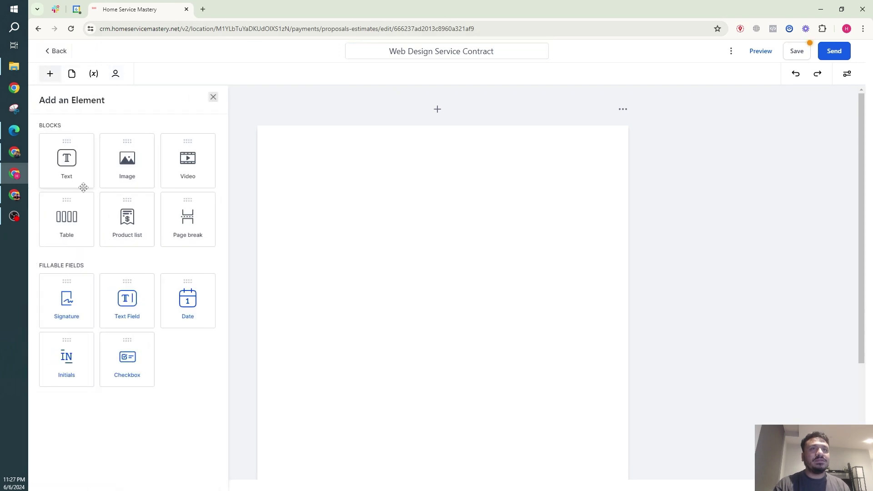
left_click_drag(83, 188, 382, 218)
left_click(48, 74)
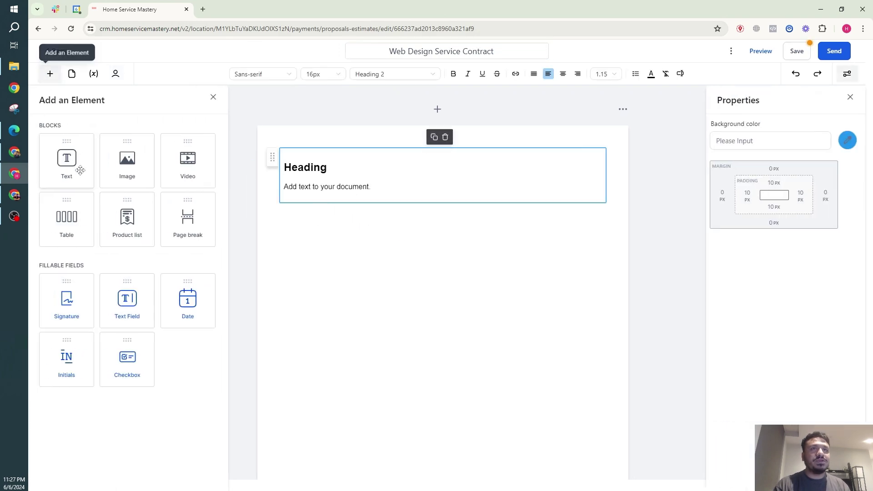
left_click_drag(127, 161, 348, 219)
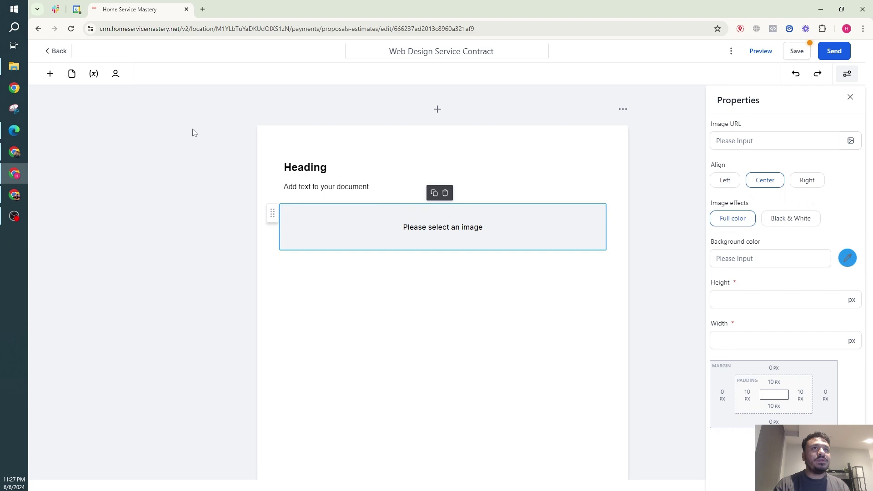
left_click(49, 74)
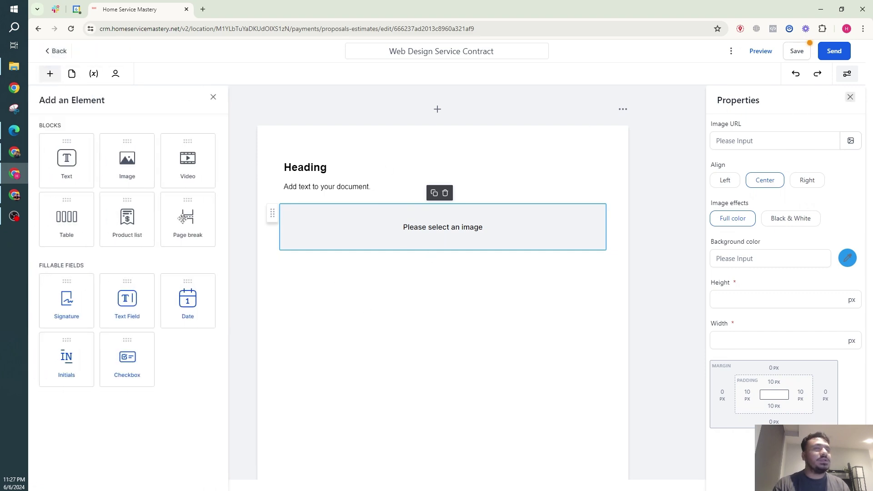
Add a product list table with Website Development at $1,000.00 as its item
left_click_drag(128, 230, 439, 302)
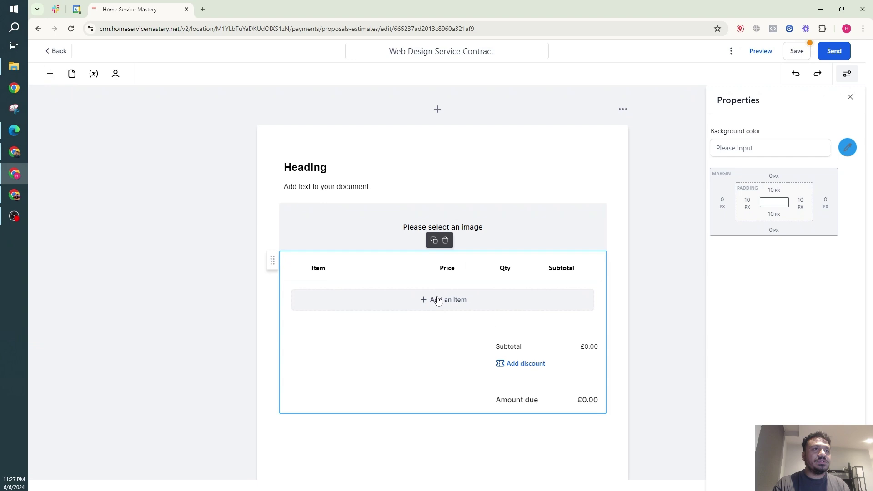
left_click(491, 303)
left_click(401, 253)
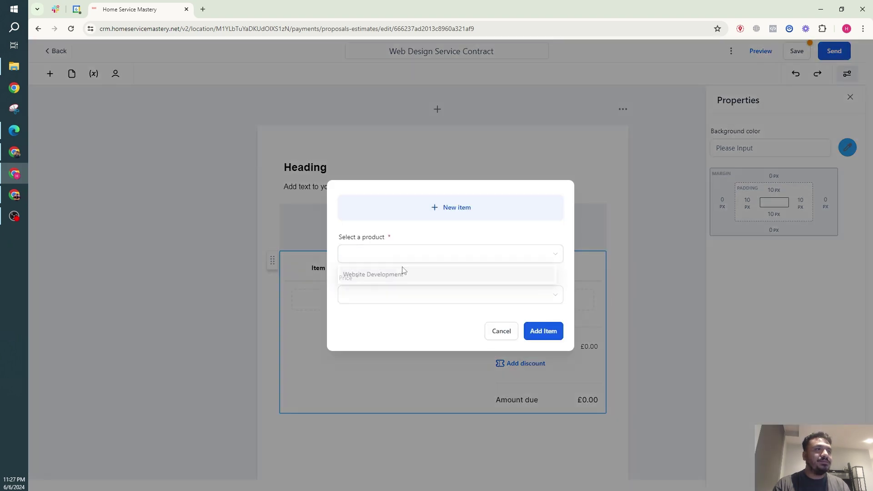
left_click(392, 275)
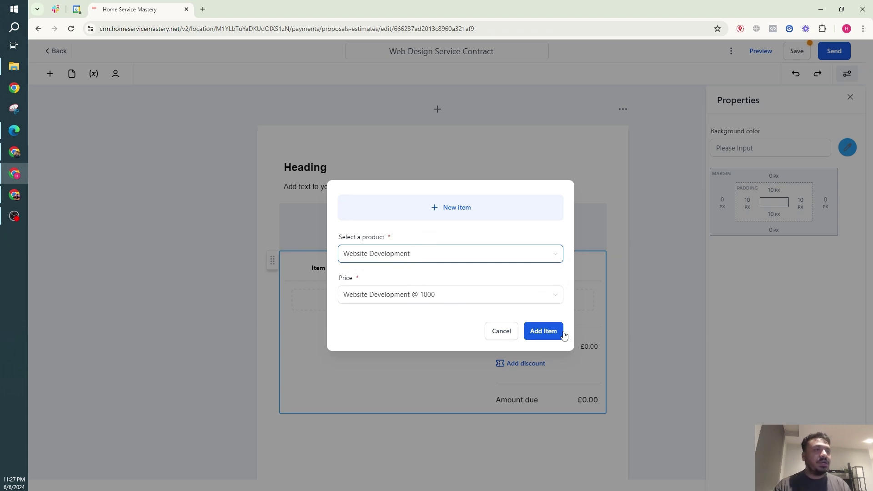
left_click(545, 332)
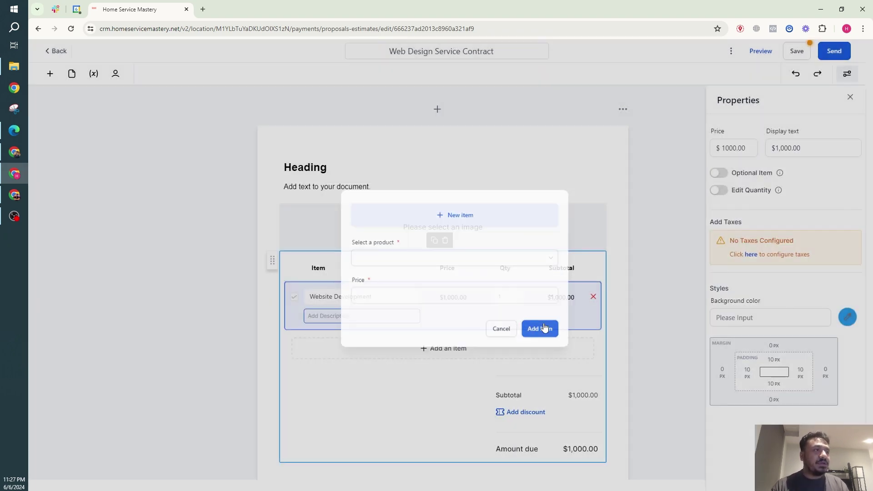
scroll(545, 327, "down", 3)
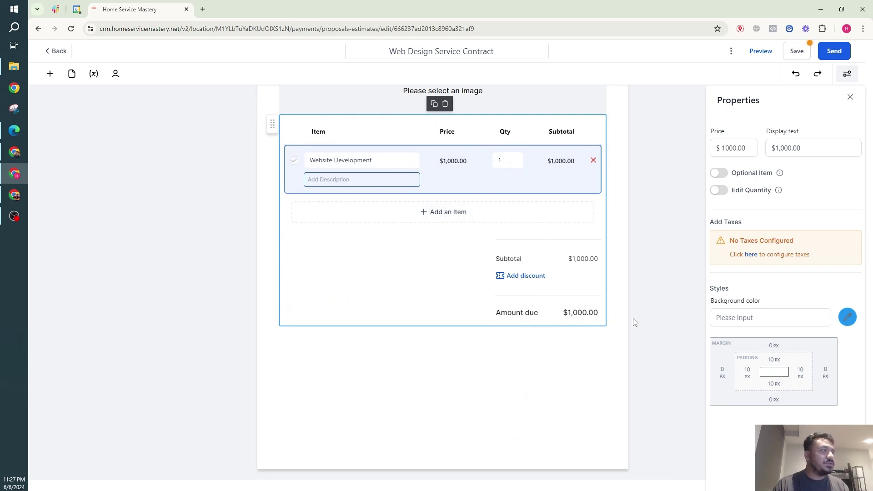
Place left and right signature fields below the table, each with a date field beneath
left_click(50, 74)
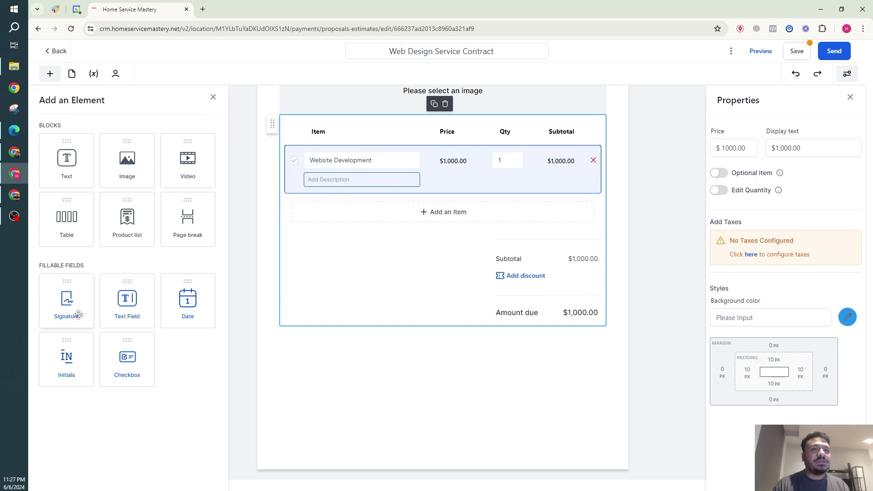
mouse_move(67, 308)
left_mouse_down()
mouse_move(386, 355)
mouse_move(314, 353)
left_mouse_up()
left_click(50, 73)
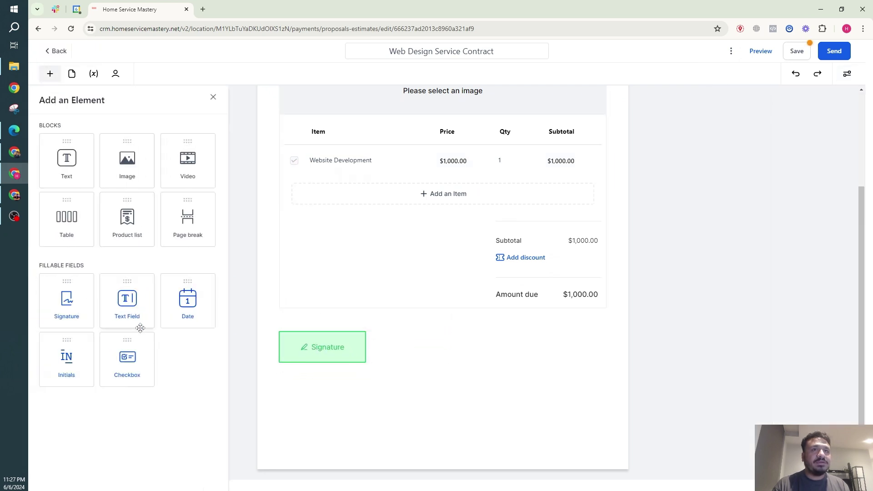
mouse_move(179, 320)
left_mouse_down()
mouse_move(573, 359)
mouse_move(577, 339)
mouse_move(304, 416)
mouse_move(327, 383)
mouse_move(311, 373)
left_mouse_up()
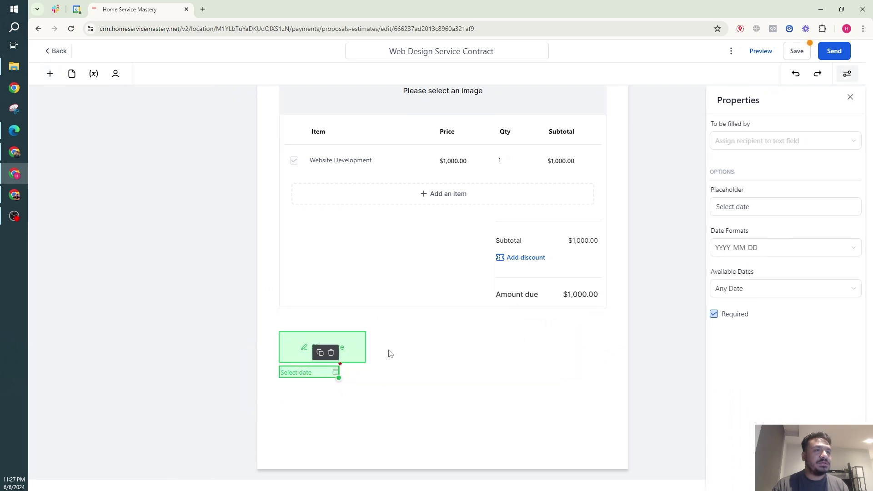
left_click(241, 248)
left_click(50, 74)
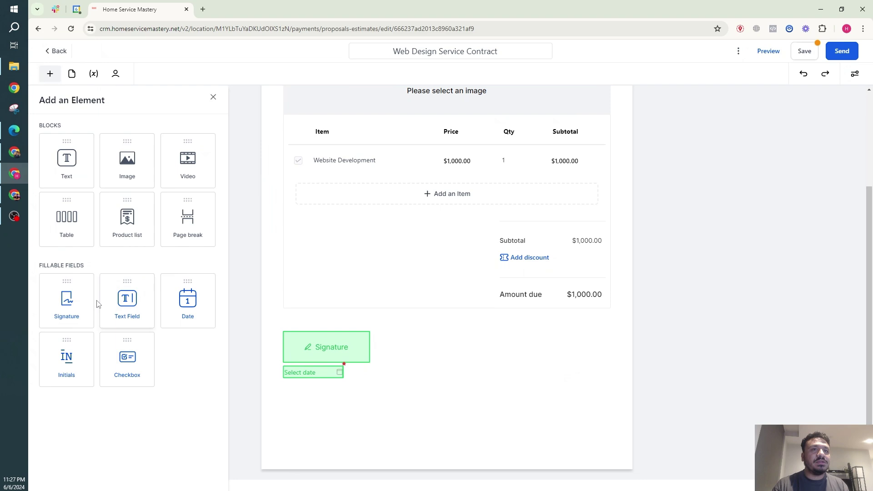
mouse_move(91, 301)
left_mouse_down()
mouse_move(530, 372)
mouse_move(593, 351)
mouse_move(591, 343)
mouse_move(562, 347)
left_mouse_up()
left_click(50, 73)
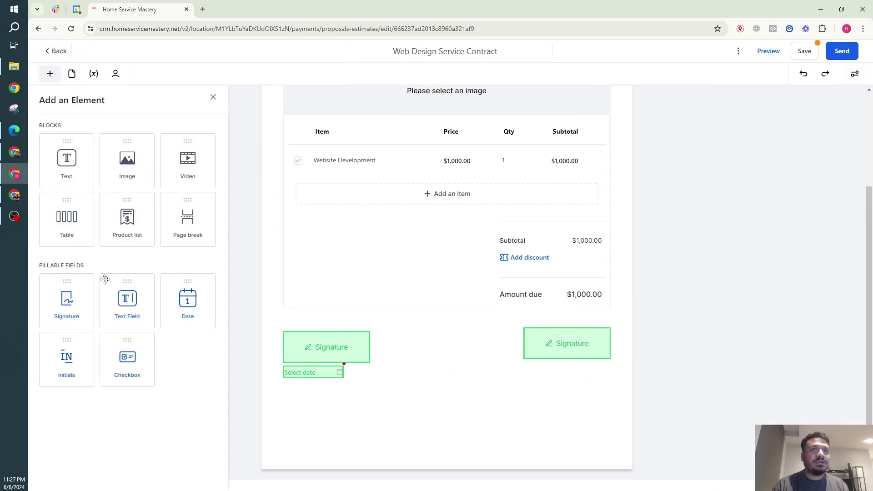
mouse_move(179, 316)
left_mouse_down()
mouse_move(524, 376)
mouse_move(575, 381)
mouse_move(574, 369)
left_mouse_up()
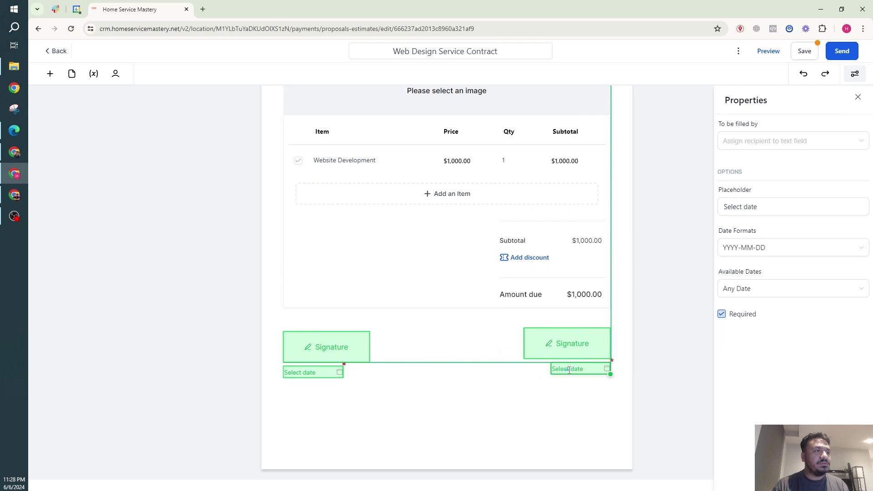
left_click(477, 341)
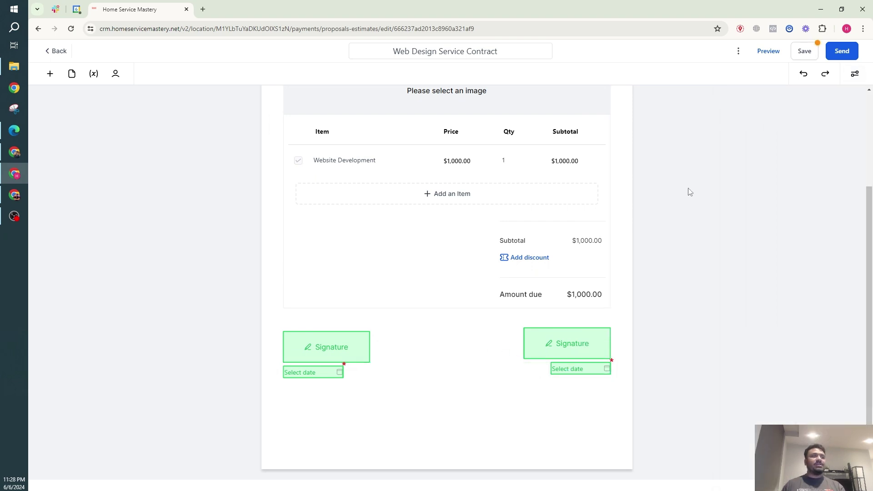
Save the contract document and dismiss the confirmation
left_click(805, 51)
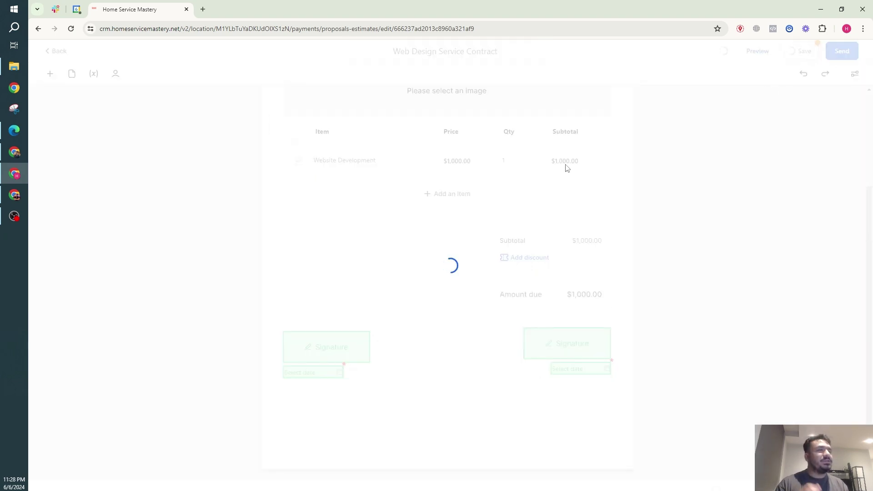
scroll(400, 226, "up", 3)
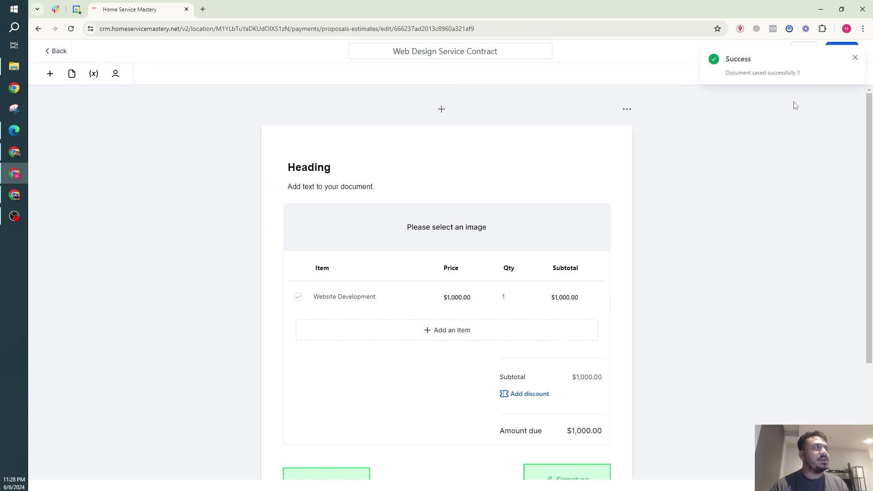
left_click(857, 58)
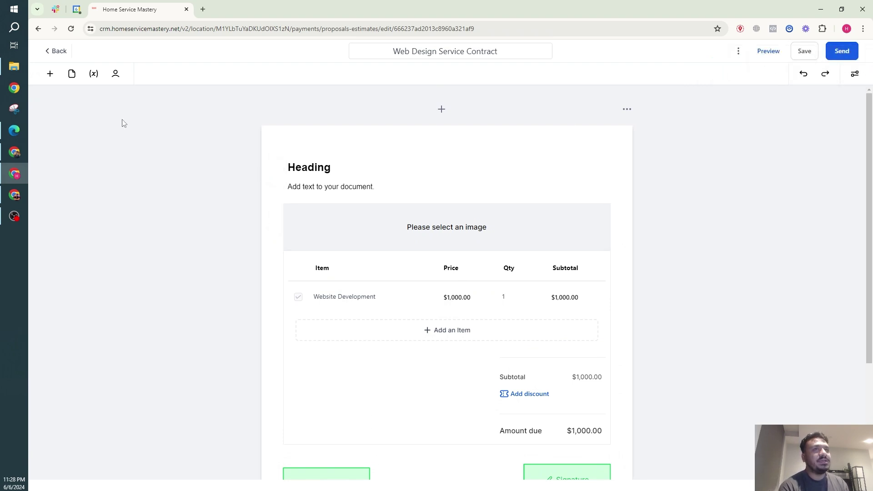
left_click(49, 74)
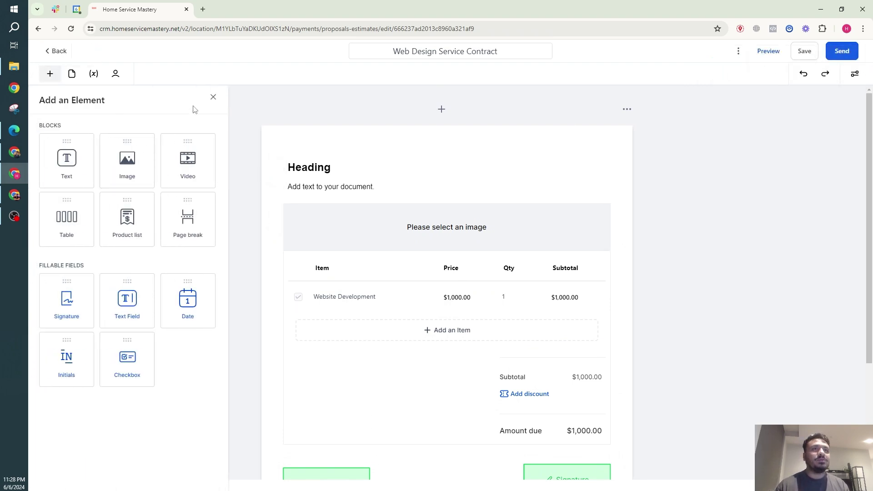
Set the primary client, add a second contact as recipient, and turn on signing order
left_click(203, 97)
left_click(115, 74)
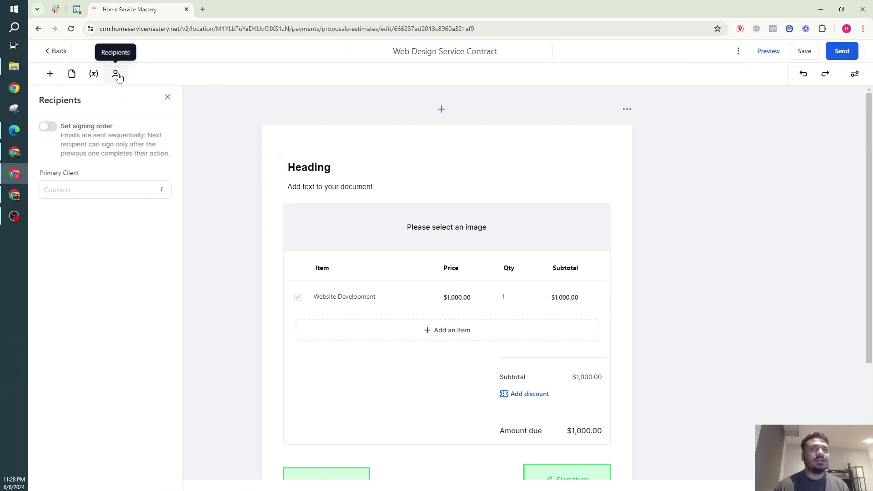
left_click(97, 191)
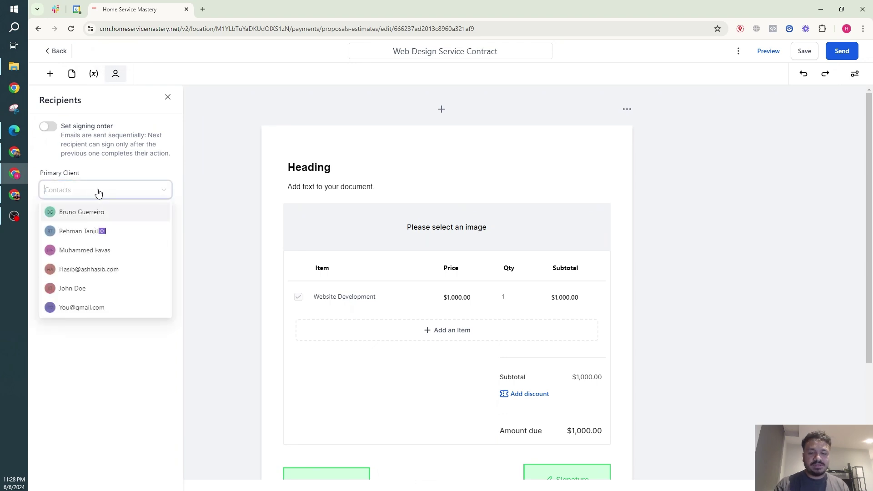
type("hasib")
left_click(109, 212)
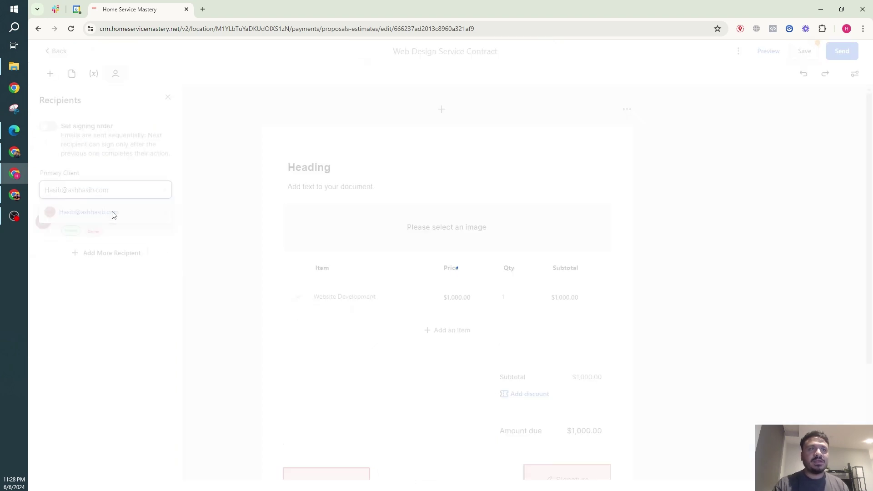
scroll(406, 328, "down", 3)
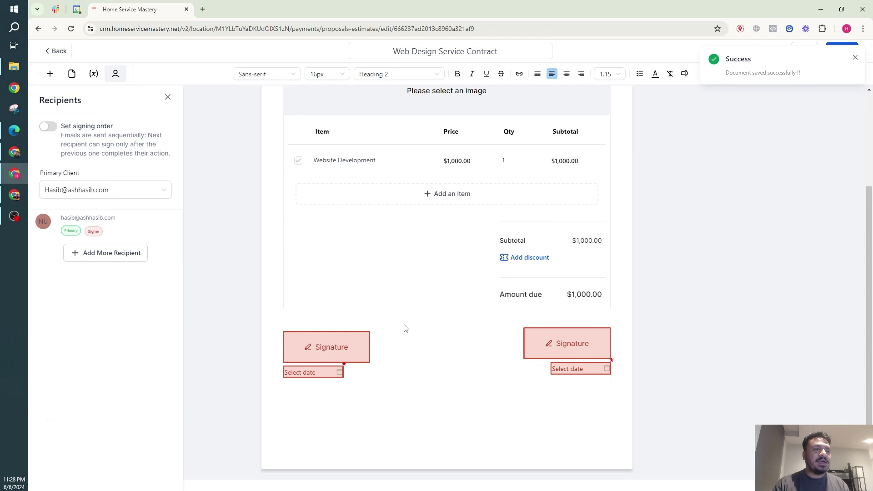
left_click(101, 254)
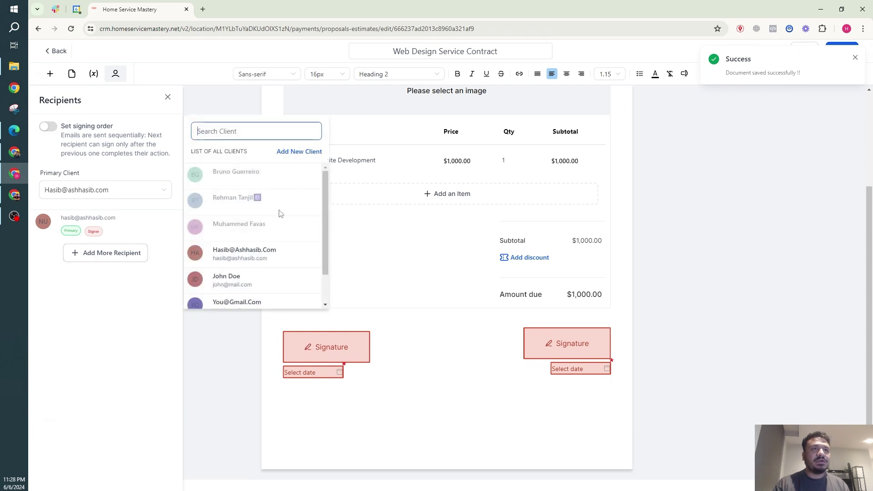
left_click(246, 284)
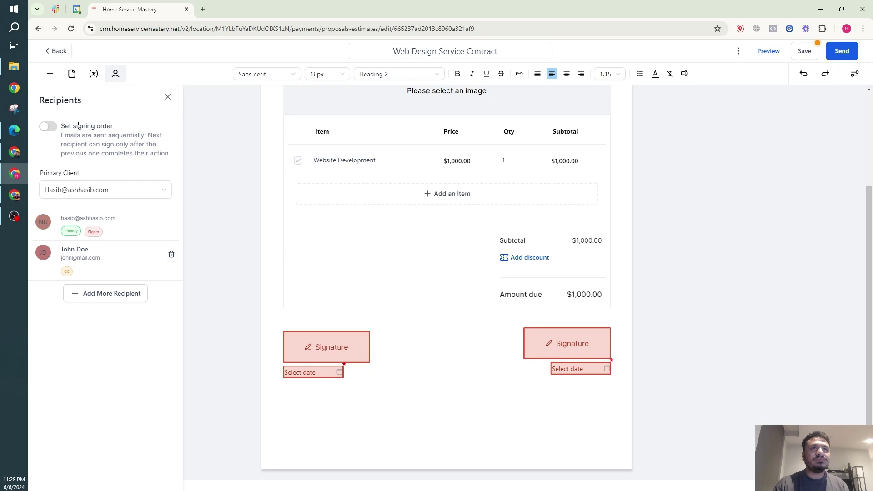
left_click(49, 127)
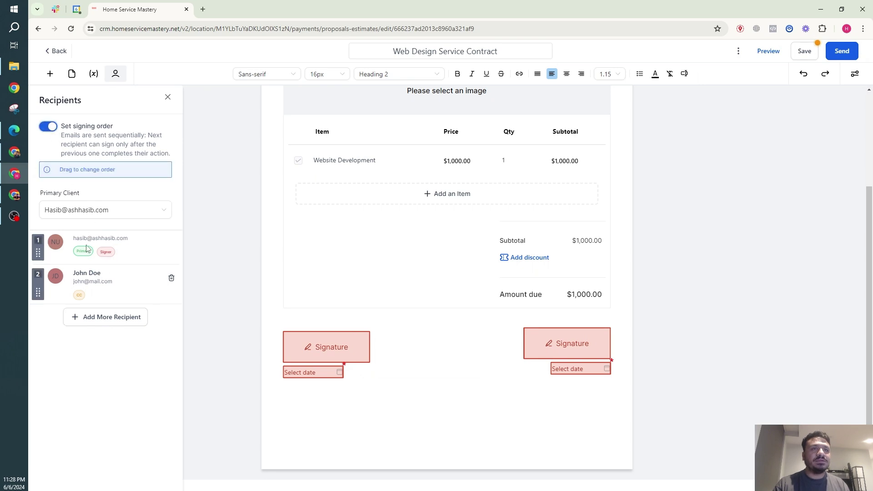
Assign the right signature field to the second contact
left_click(356, 356)
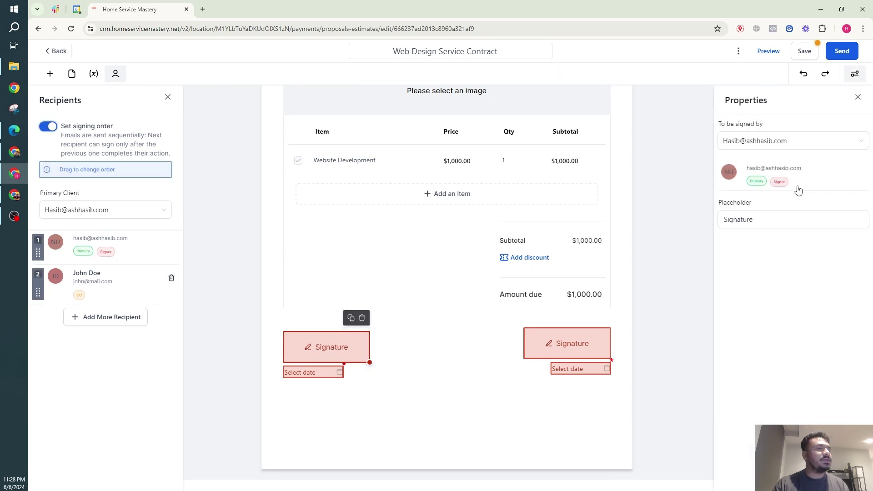
left_click(559, 346)
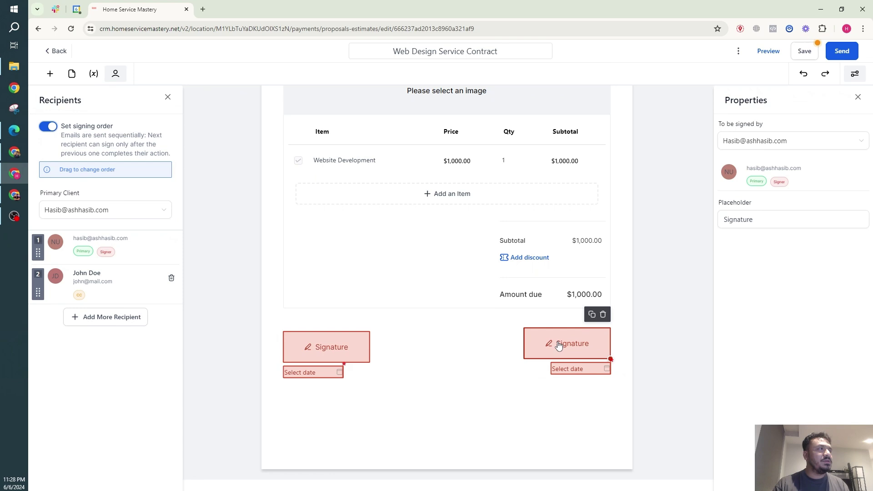
left_click(783, 142)
left_click(759, 182)
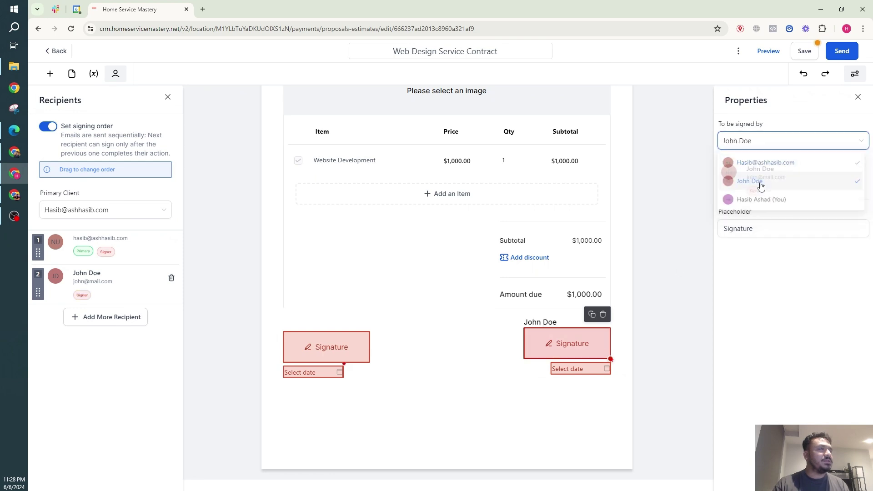
Make yourself the signer of the right signature and filler of its date field
left_click(746, 143)
left_click(761, 199)
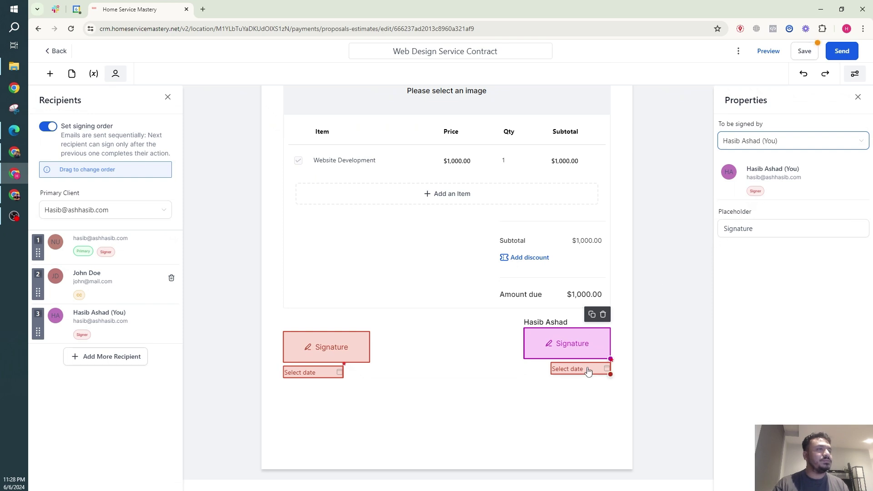
left_click(574, 369)
left_click(767, 143)
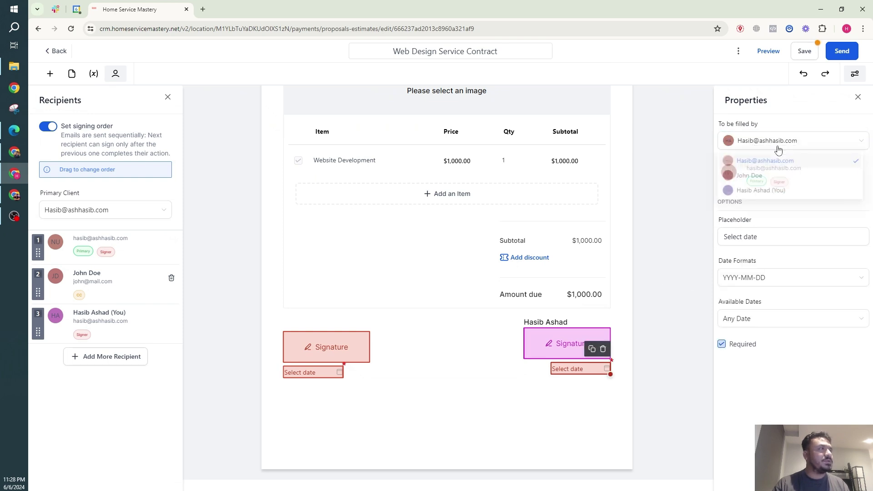
left_click(769, 195)
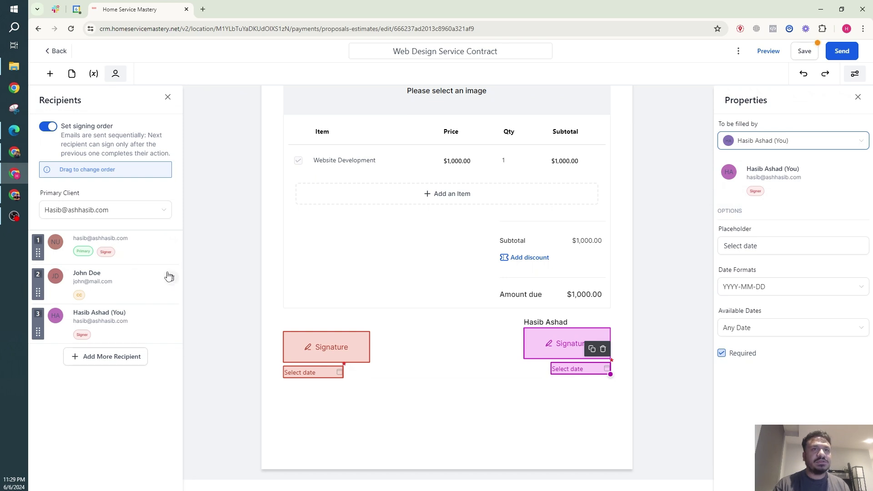
mouse_move(131, 255)
left_mouse_down()
mouse_move(137, 283)
mouse_move(162, 280)
mouse_move(144, 241)
left_mouse_up()
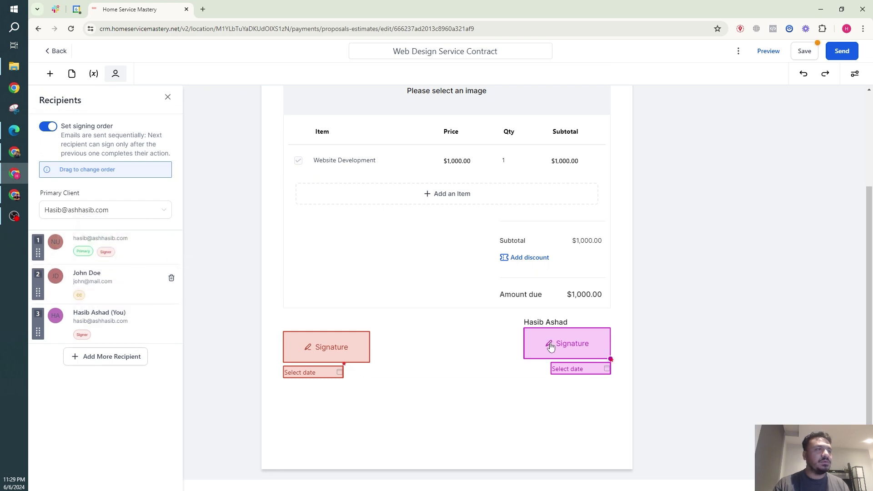
Assign the left signature and date to the second contact, then save the contract
left_click(308, 352)
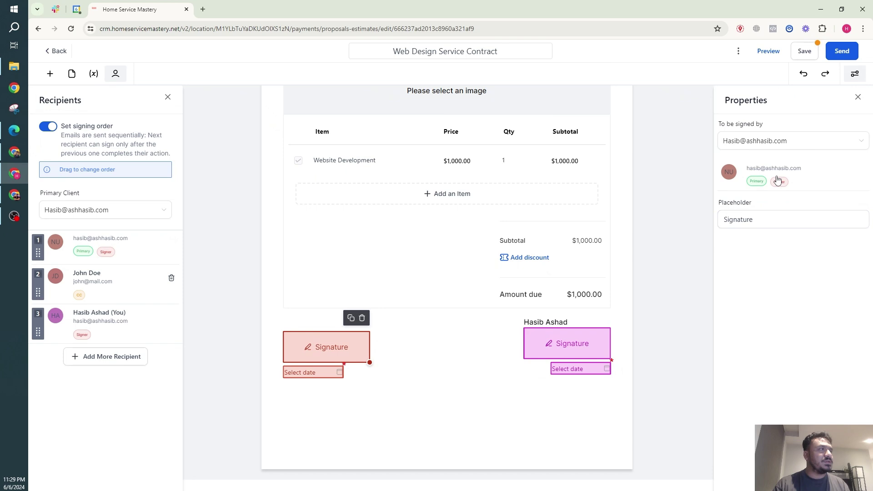
left_click(775, 142)
left_click(764, 180)
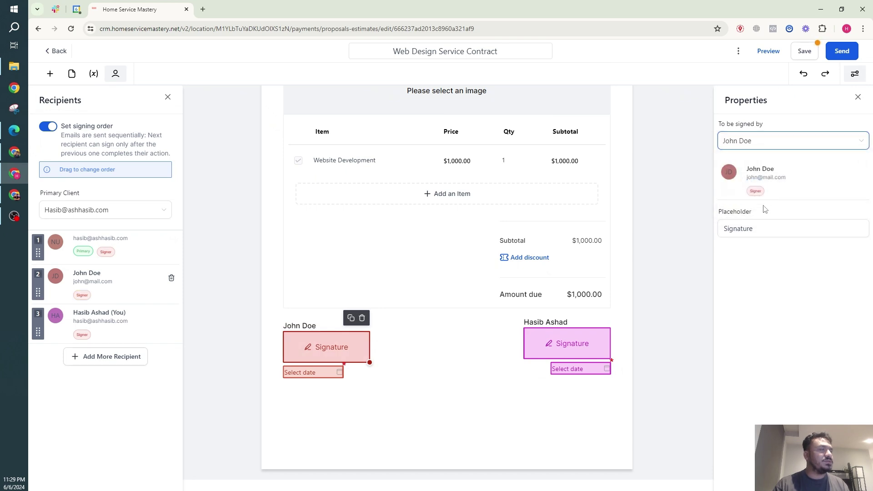
left_click(318, 373)
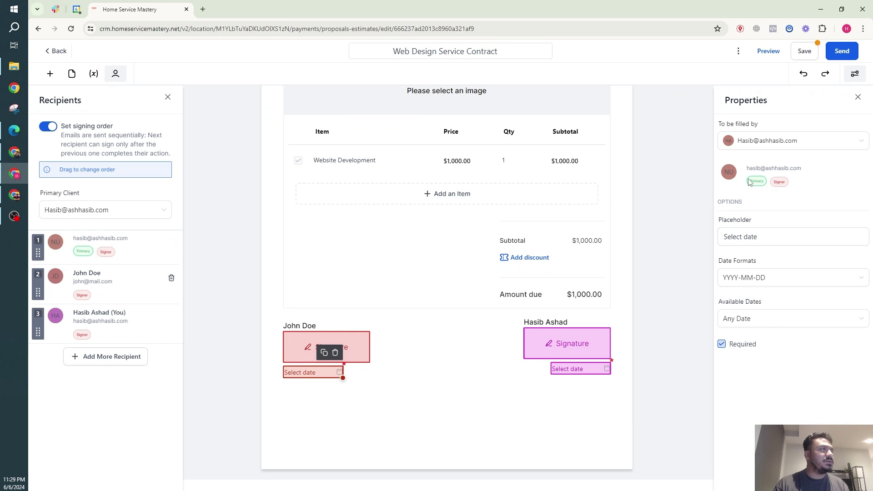
left_click(772, 141)
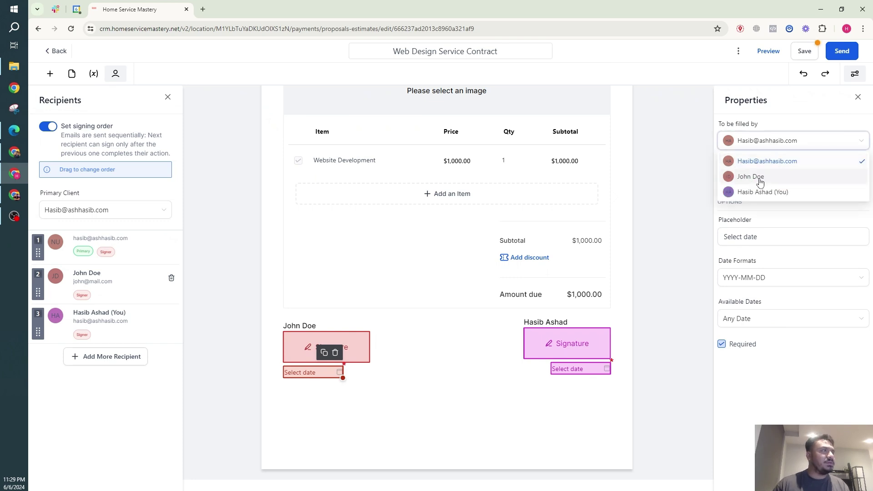
left_click(763, 177)
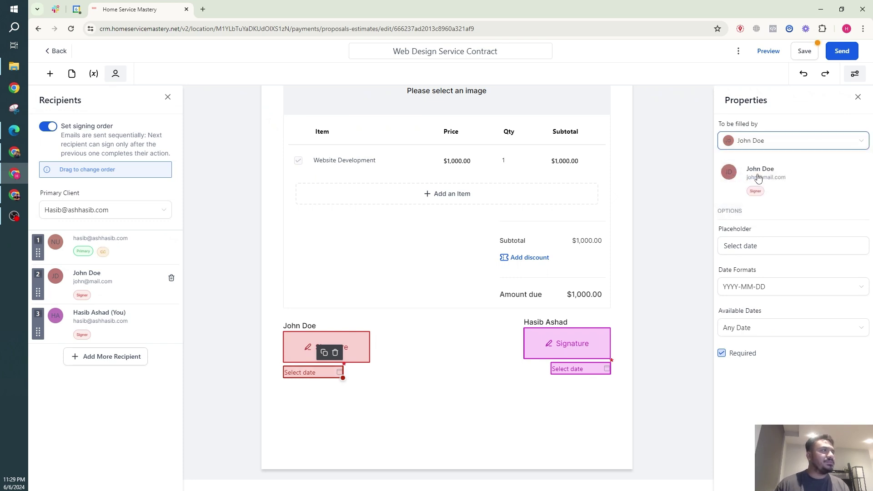
left_click(810, 57)
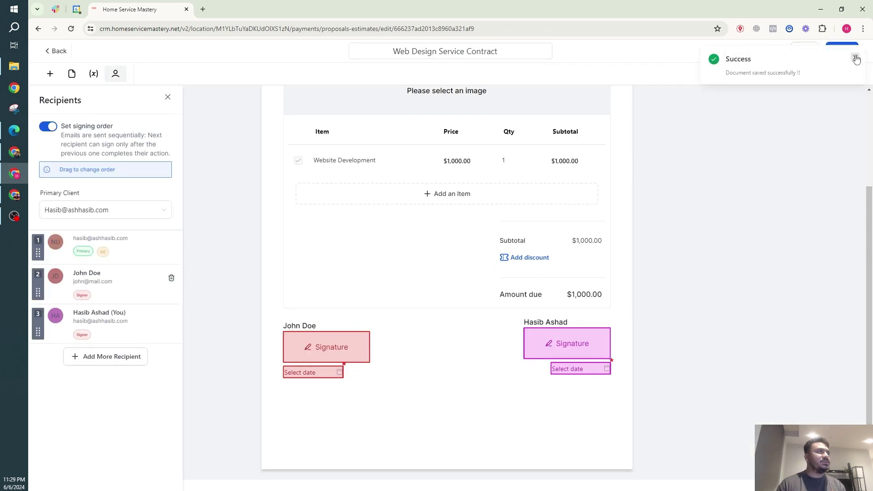
Leave the contract editor and go to the Payments Invoices page
left_click(856, 58)
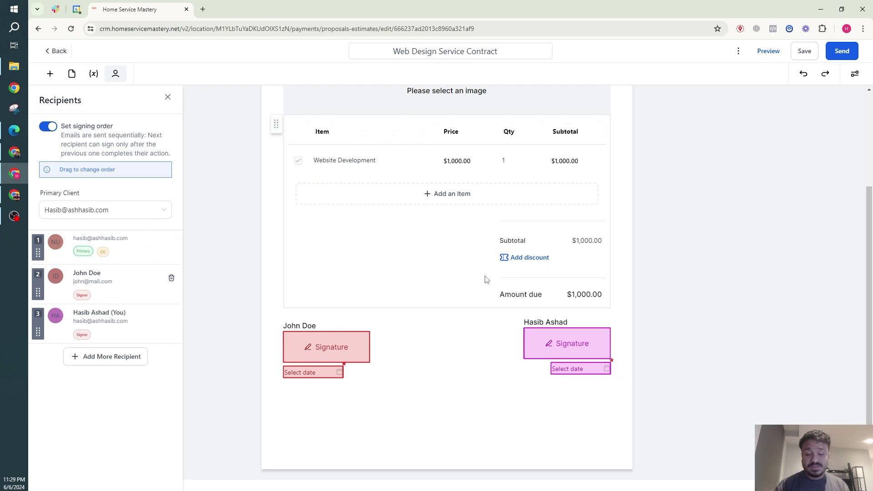
left_click(53, 52)
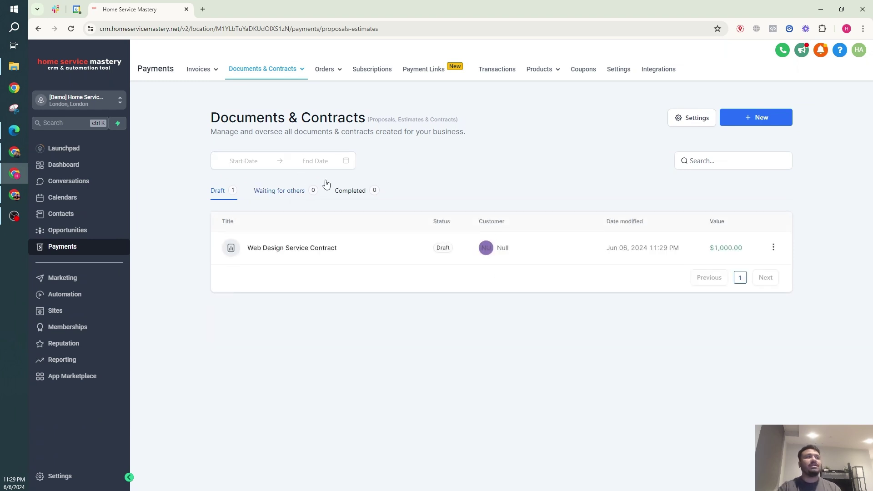
left_click(201, 89)
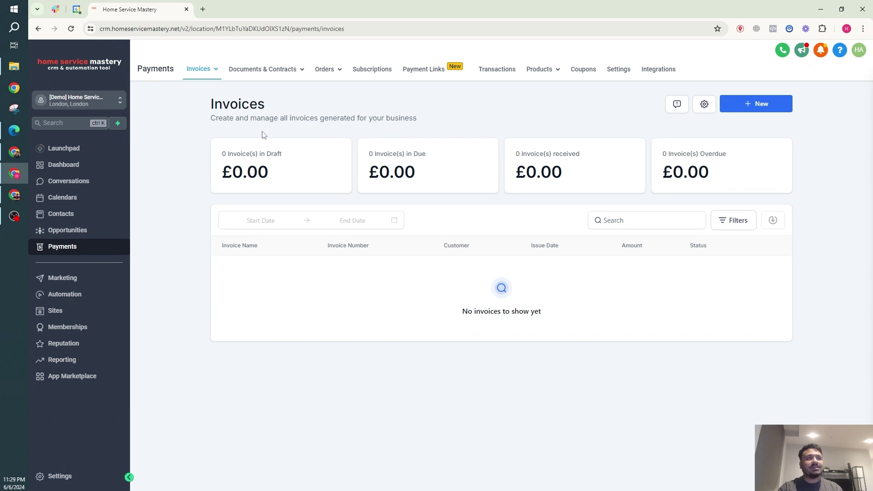
Start a new one-off invoice titled 'Web Design Invoice'
left_click(763, 104)
left_click(714, 137)
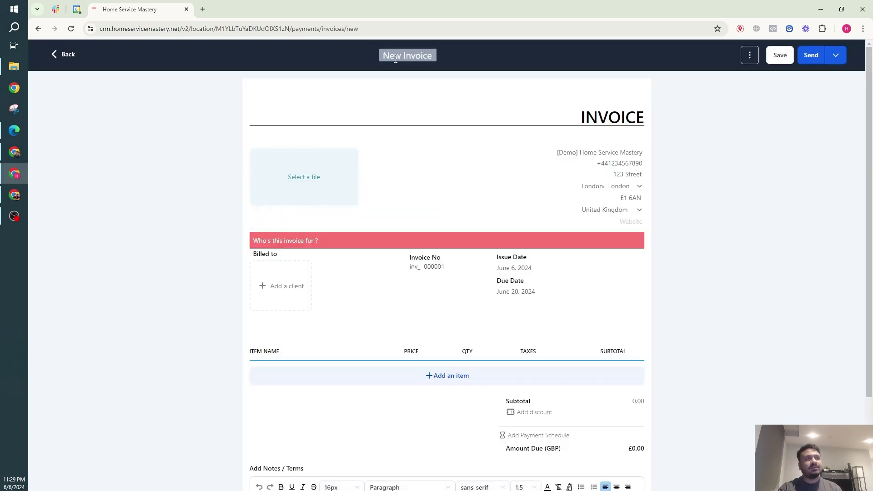
left_click(395, 58)
type("Web Design Invoice")
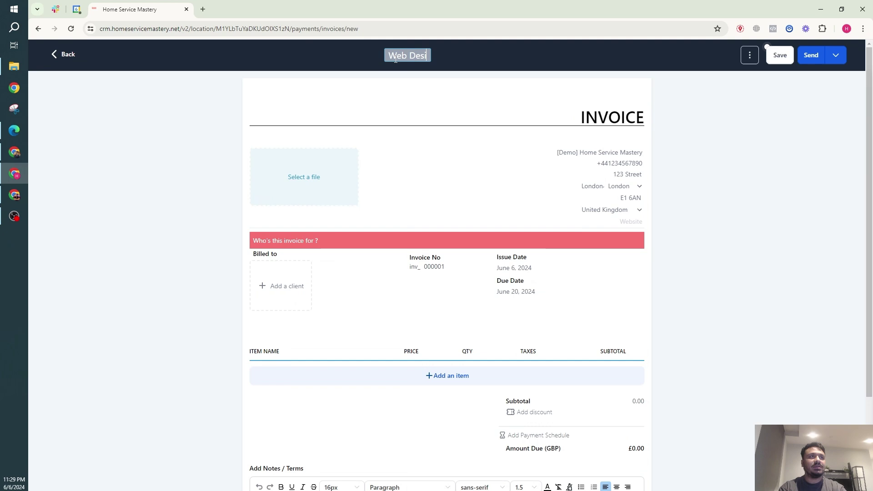
key("ctrl+a")
left_click(383, 108)
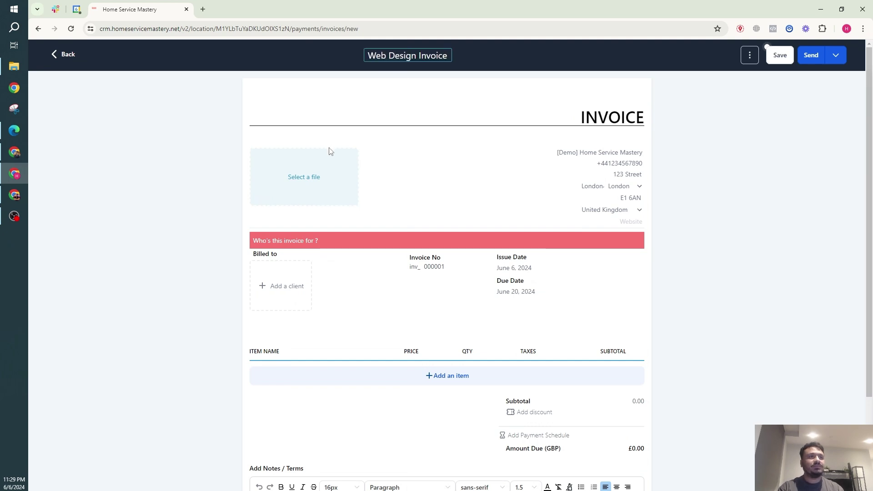
Add the Website Development @ 1000 line item to the invoice
left_click(283, 289)
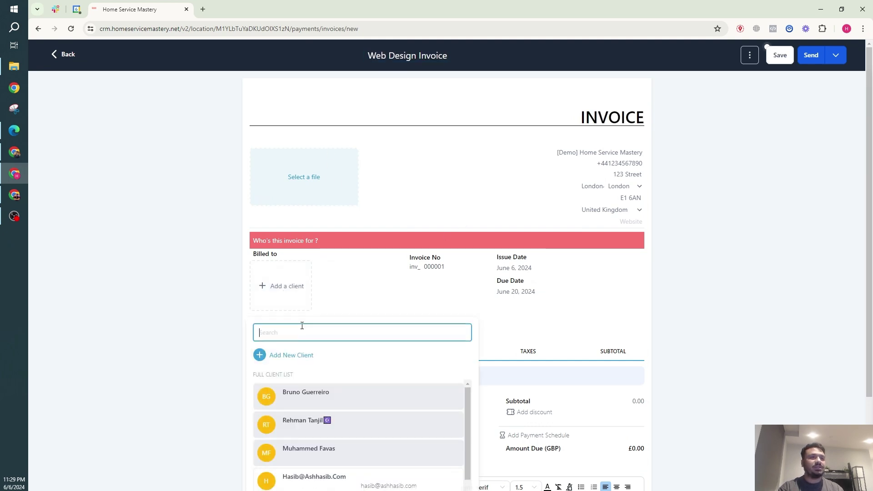
type("john")
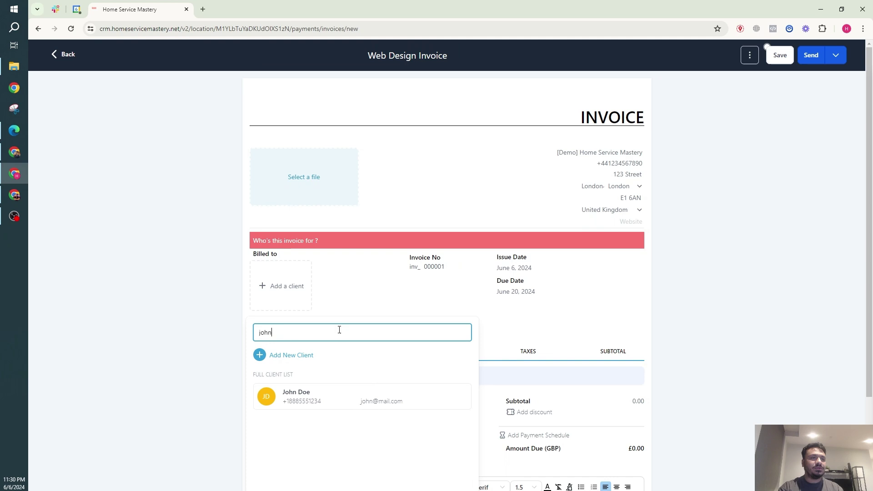
key("ctrl+a")
key("BackSpace")
left_click(416, 297)
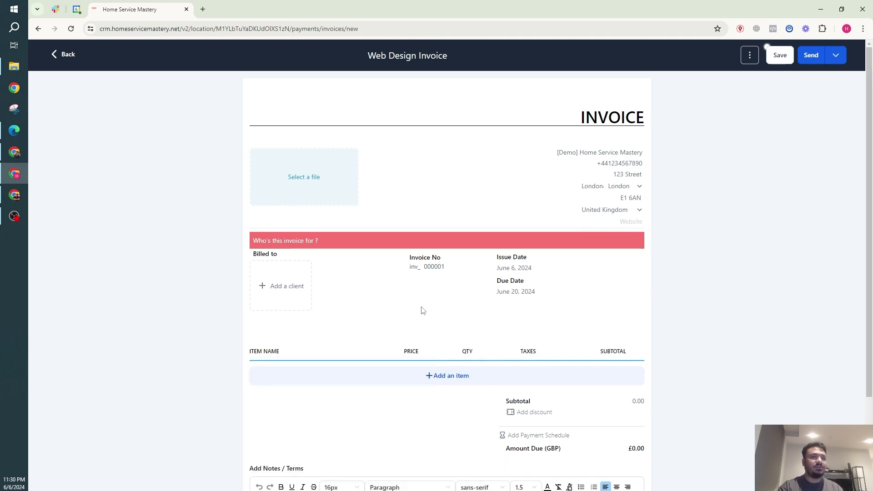
scroll(418, 313, "down", 2)
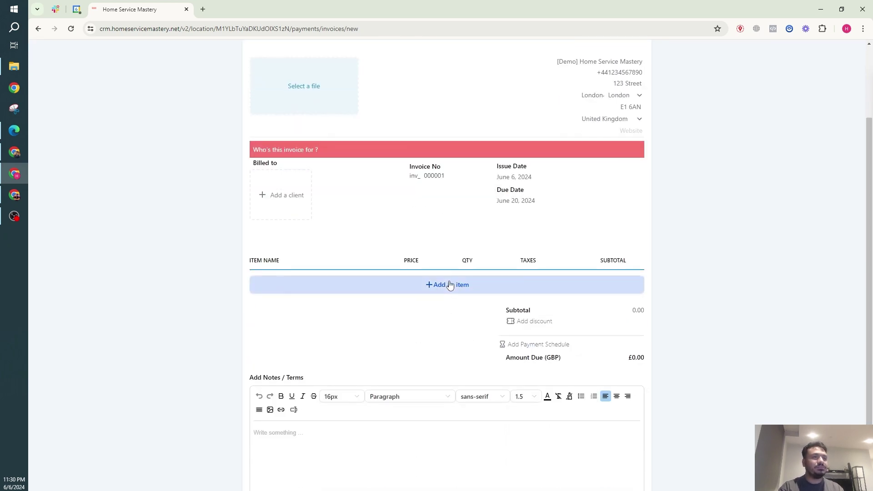
left_click(450, 286)
left_click(449, 262)
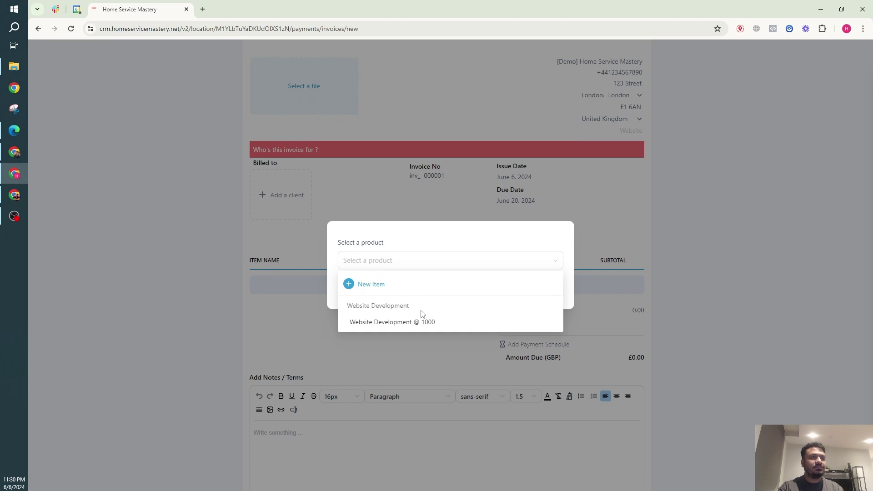
left_click(419, 324)
left_click(550, 332)
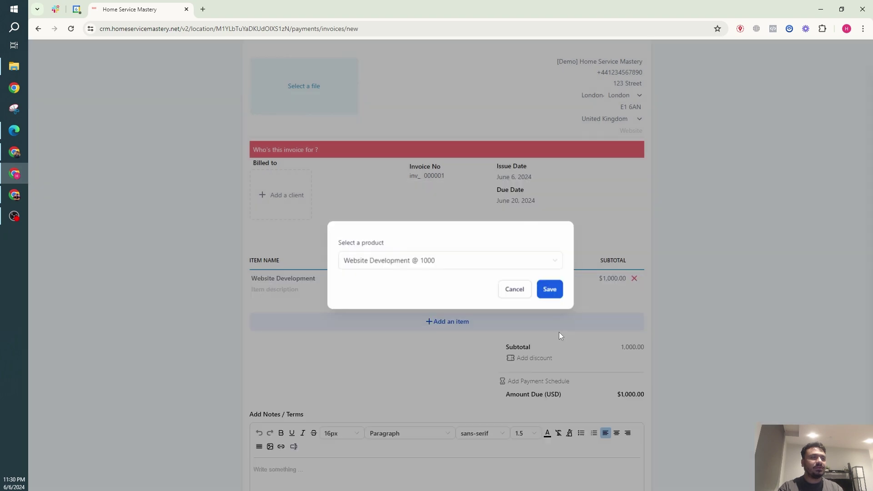
scroll(501, 323, "down", 1)
scroll(486, 325, "up", 3)
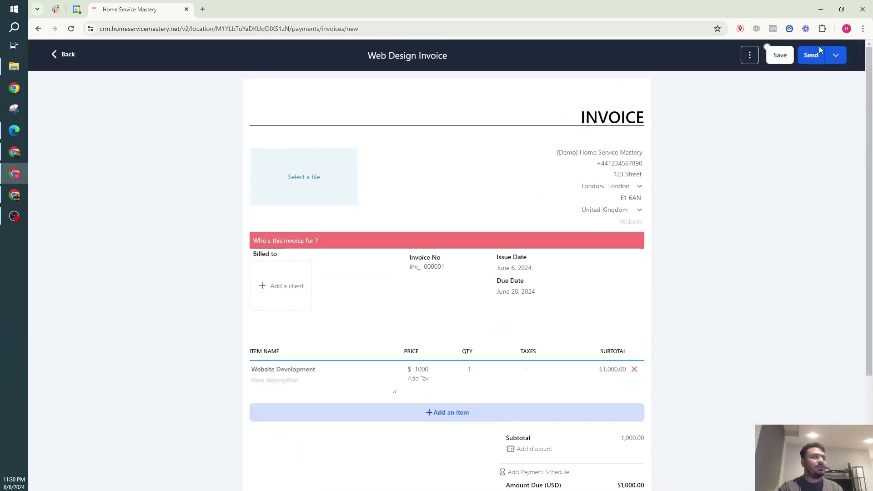
Bill the invoice to the demo client contact and save it
left_click(776, 57)
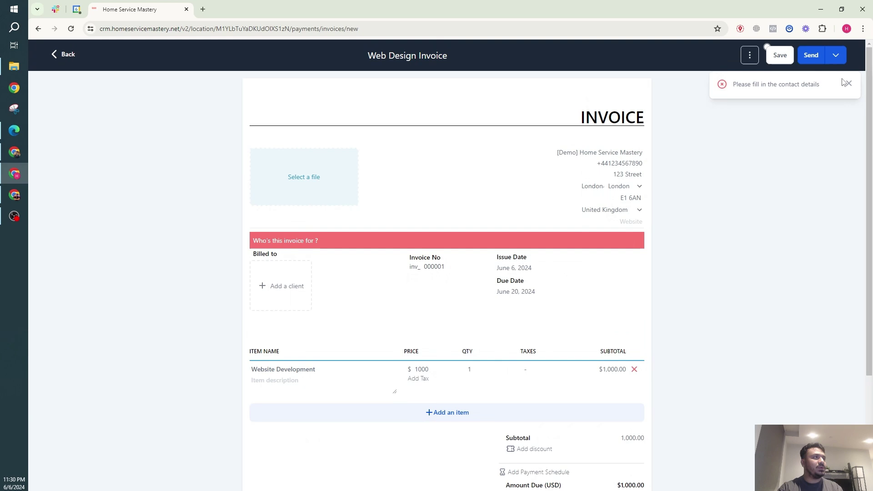
left_click(292, 304)
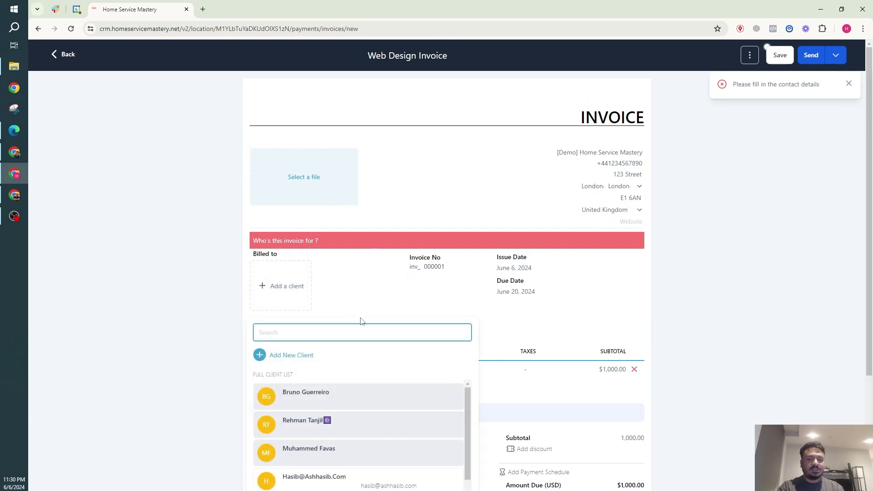
type("john")
left_click(400, 400)
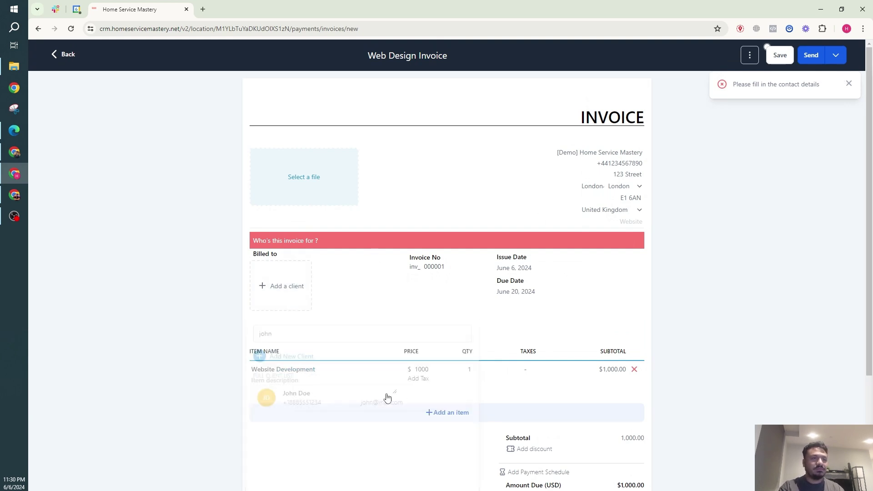
left_click(849, 83)
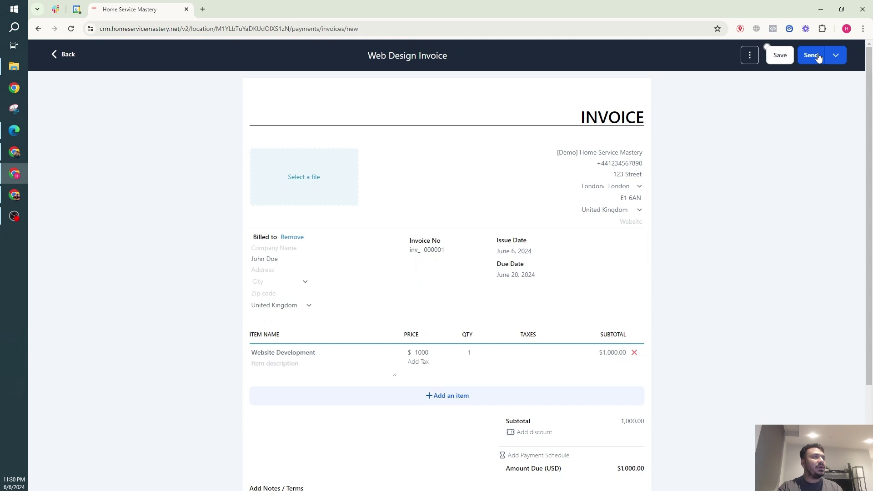
left_click(750, 55)
left_click(842, 54)
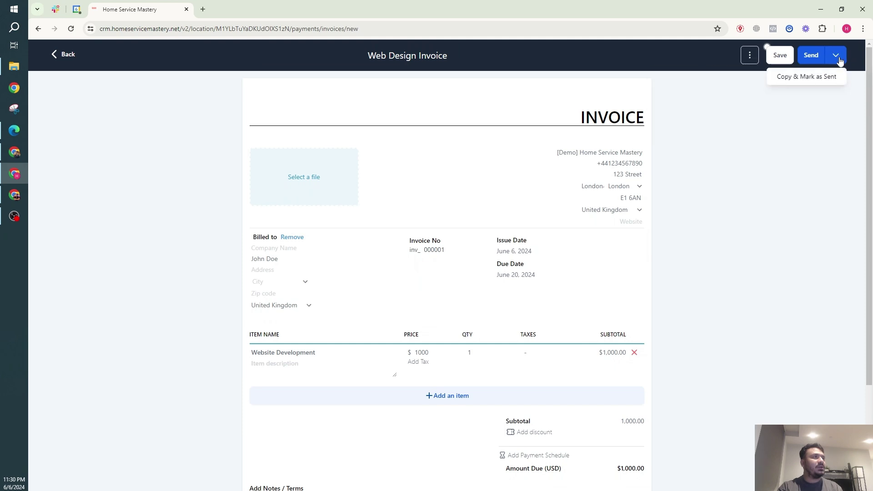
left_click(784, 60)
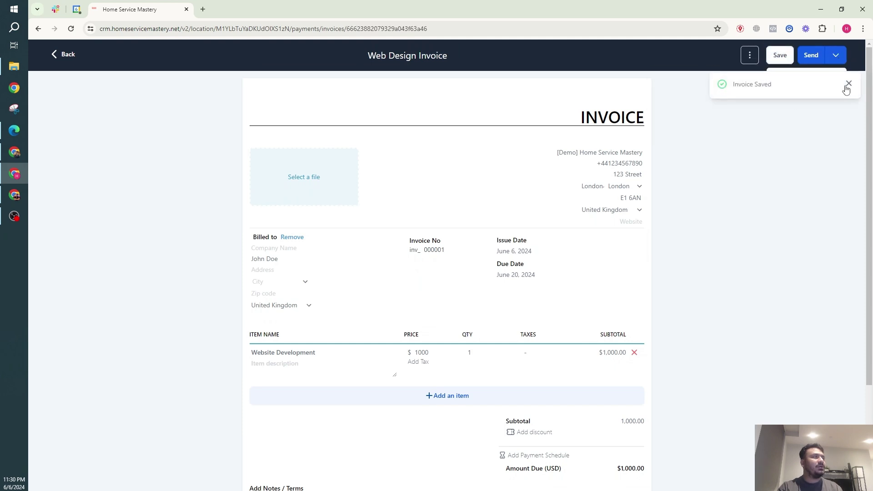
left_click(848, 84)
Save the invoice as template 'Web Design Invoice Template', then open the Automation Tutorials folder
left_click(750, 56)
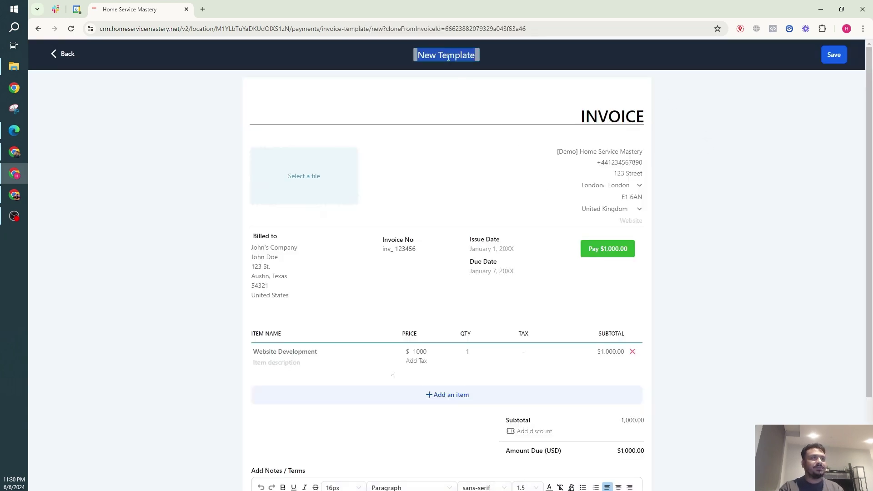
type("Web Design In")
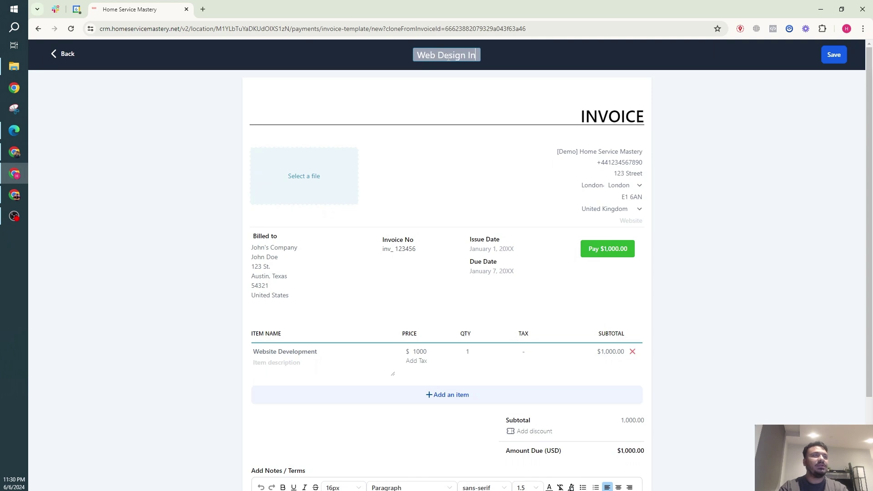
type("voice Template")
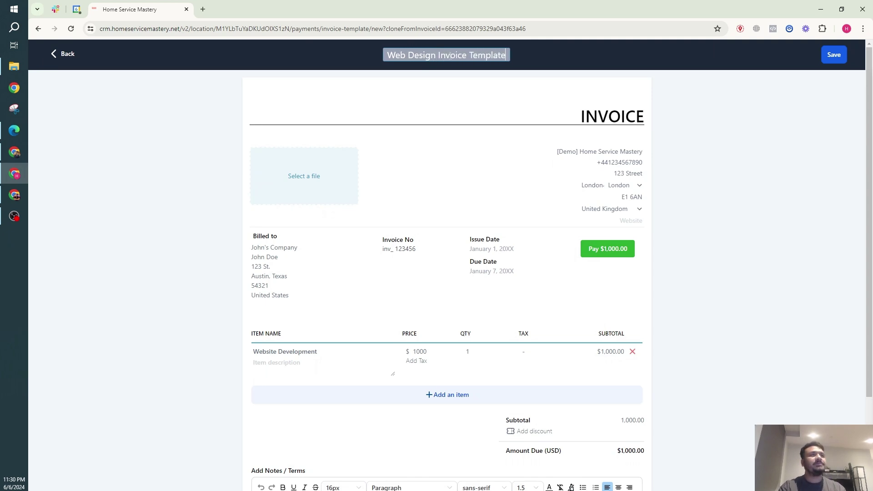
key("Return")
left_click(836, 55)
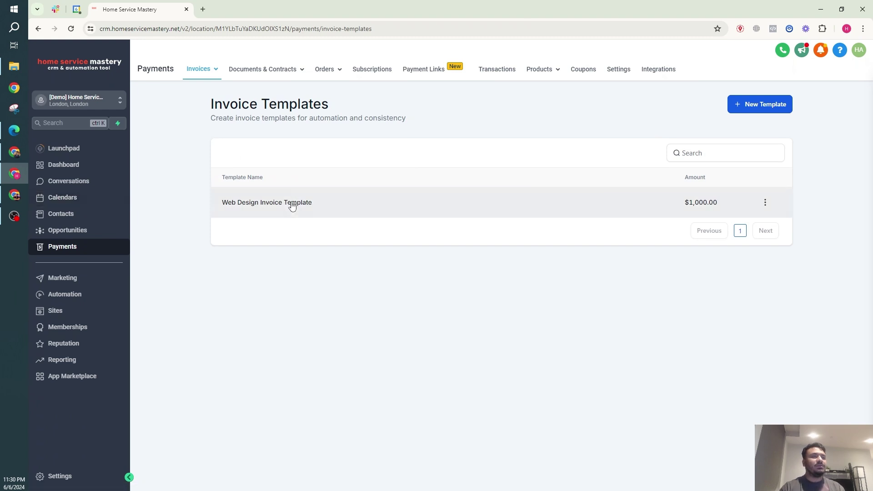
left_click(73, 297)
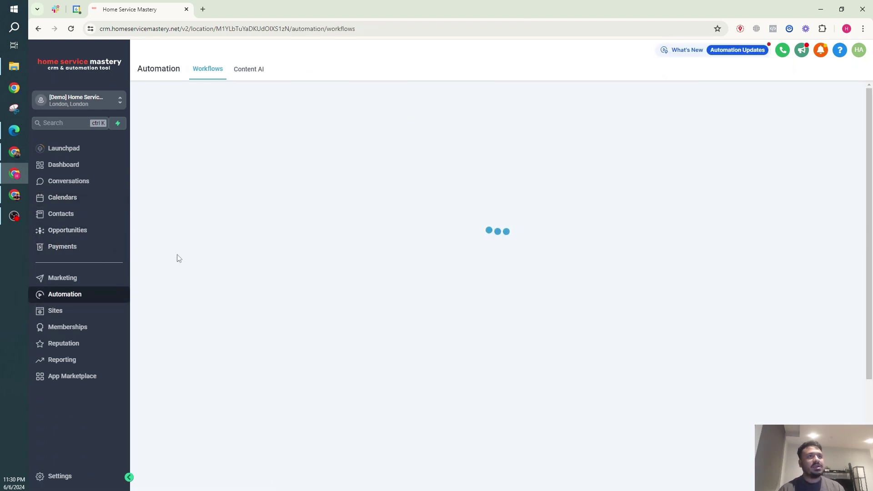
left_click(274, 221)
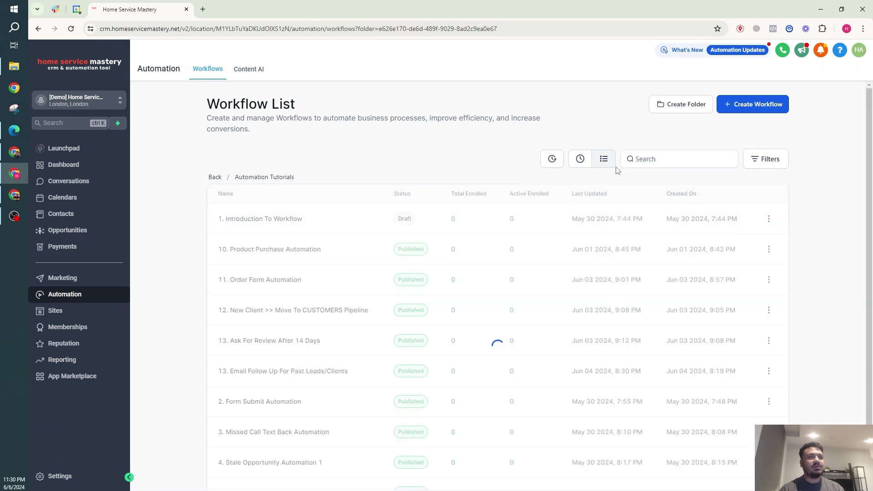
Create a blank workflow from scratch and start retitling it '14. Contract…'
left_click(770, 104)
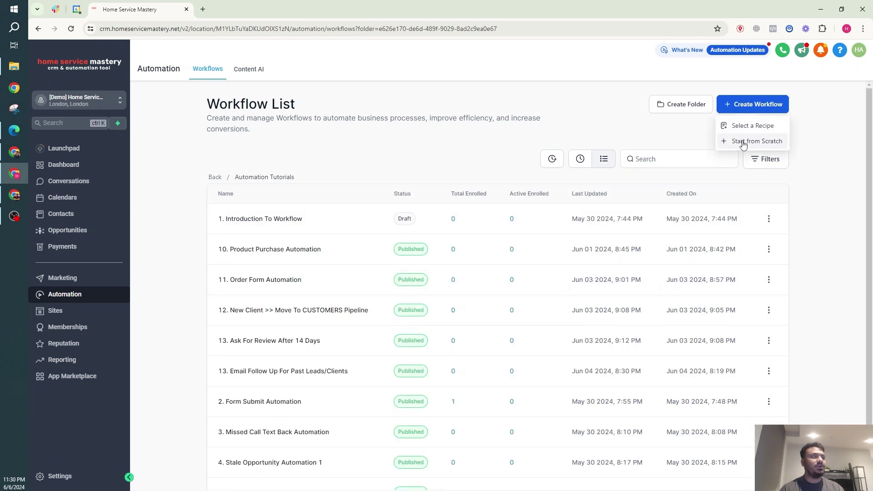
left_click(745, 142)
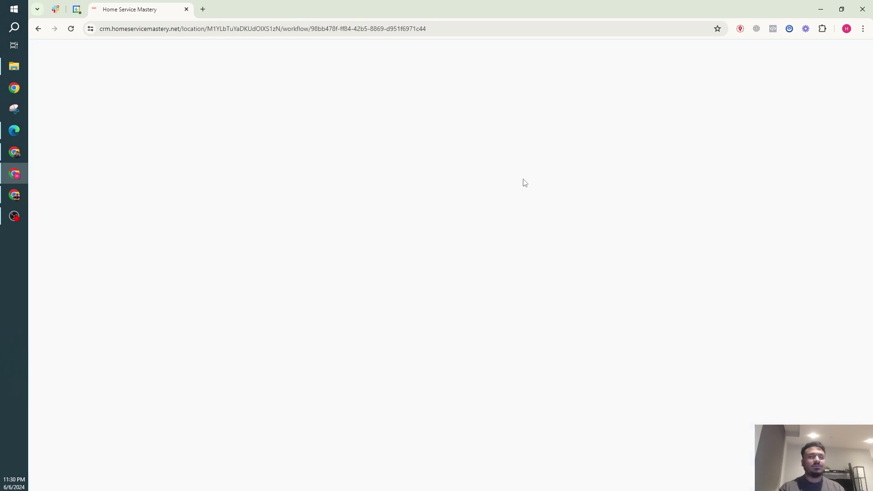
triple_click(436, 53)
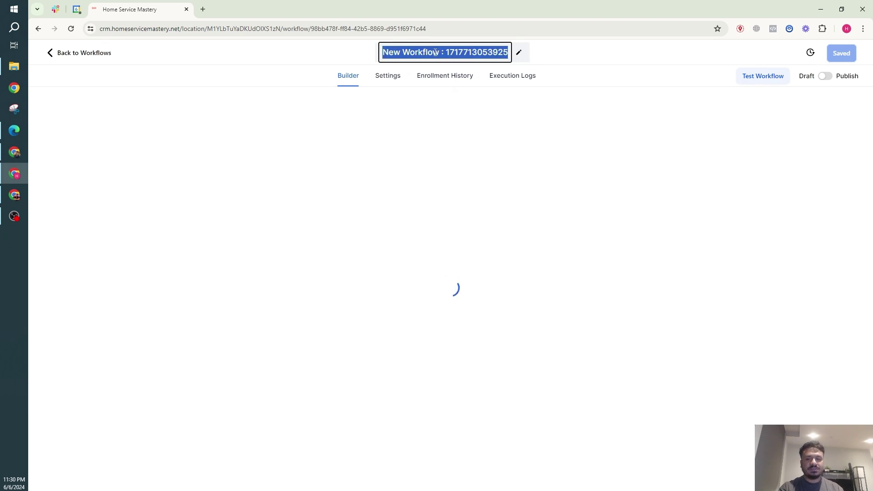
type("1")
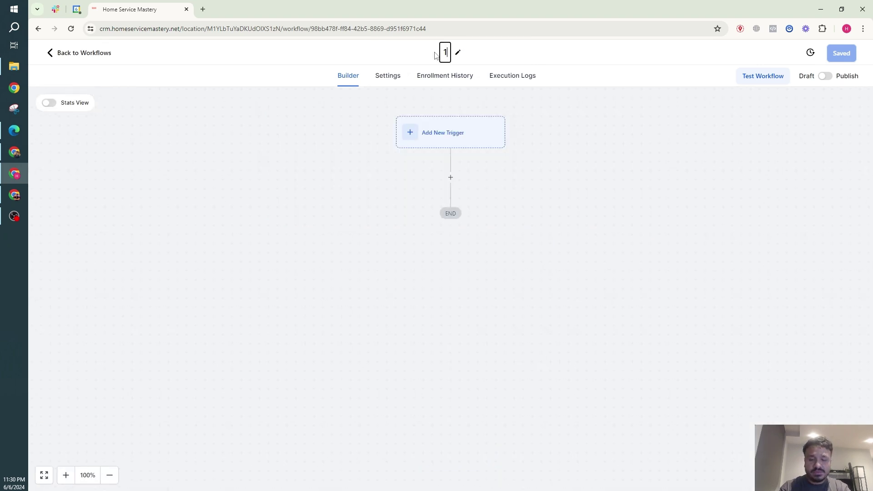
type("4")
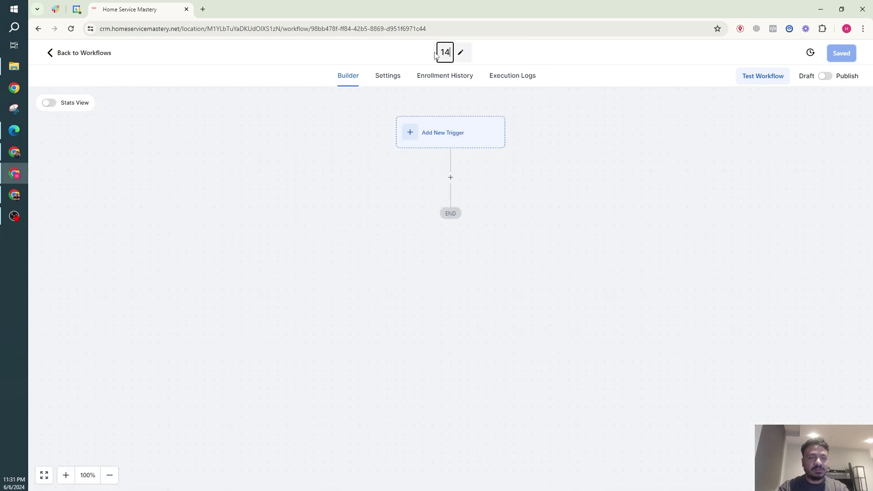
type(".")
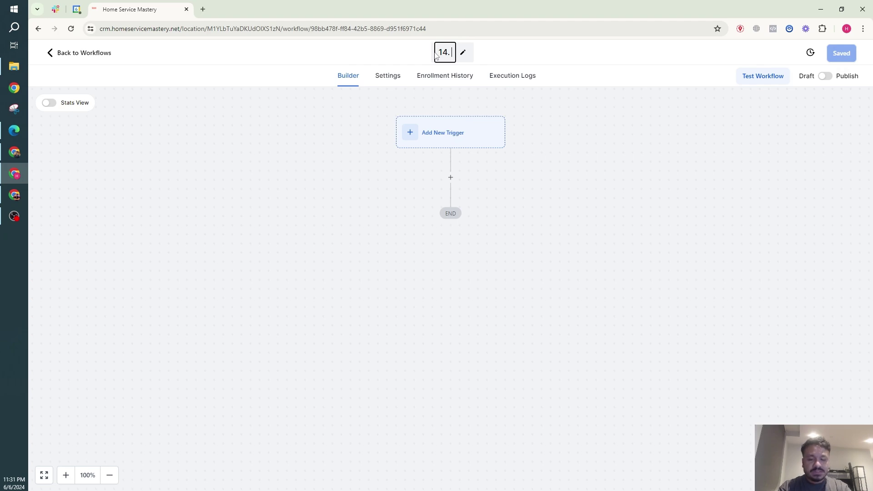
type(" Contract i")
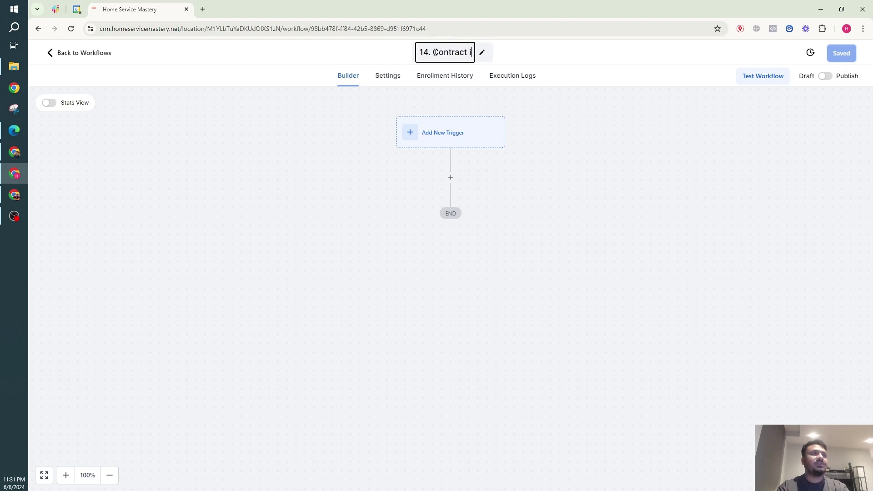
key("BackSpace")
Title the workflow '14. Contract Signed >> Send Invoice' and pick the Documents & Contracts trigger
type("Signed >> Send Invoice")
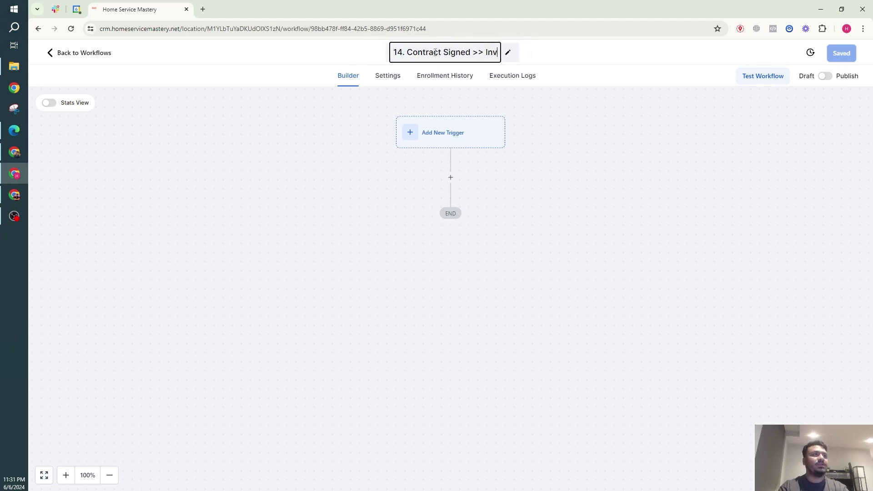
key("Return")
left_click(449, 145)
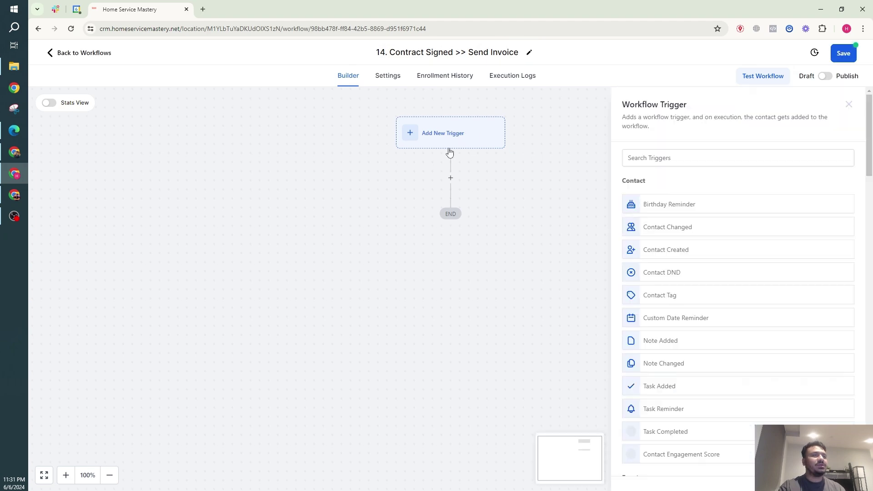
left_click(702, 155)
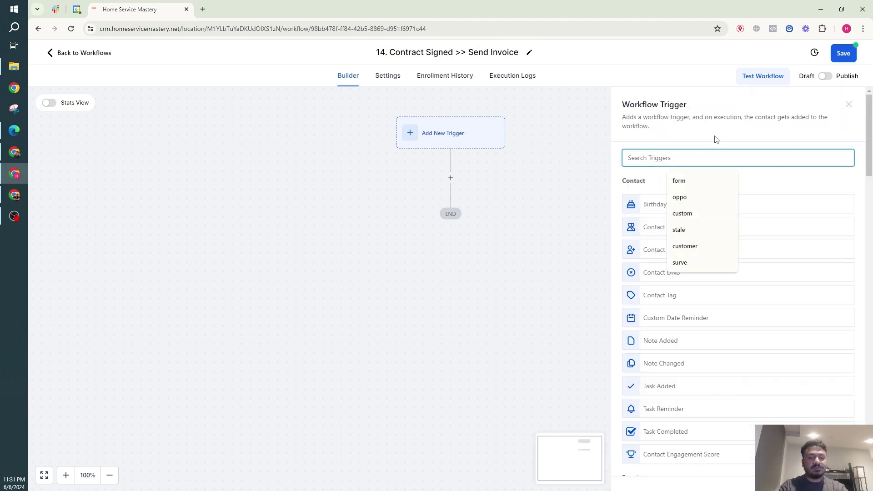
type("con")
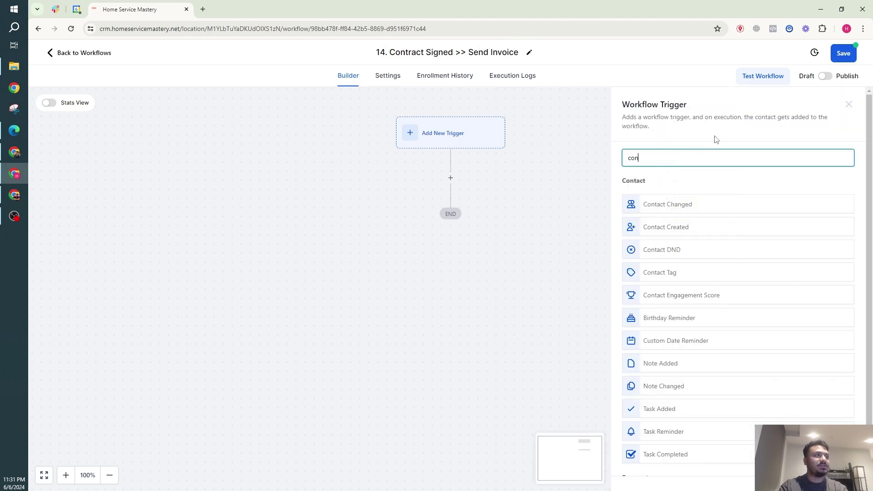
type("tracts")
left_click(681, 204)
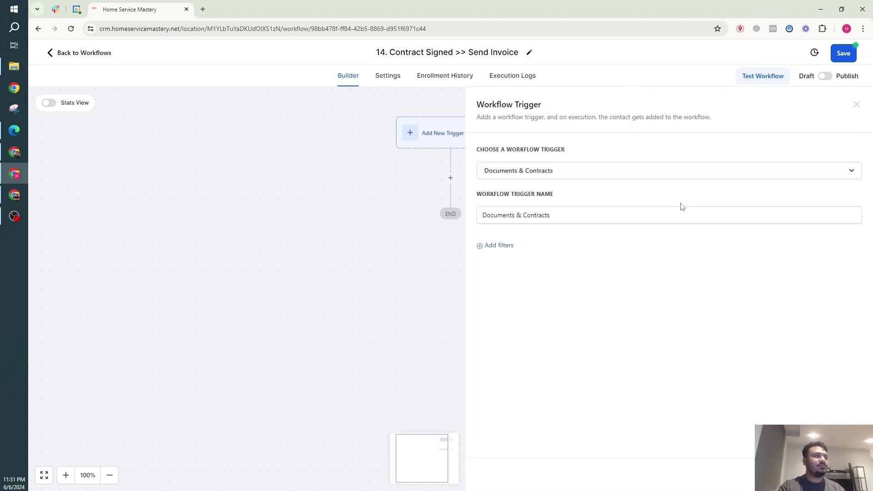
Add a trigger filter: Status is Completed
left_click(485, 250)
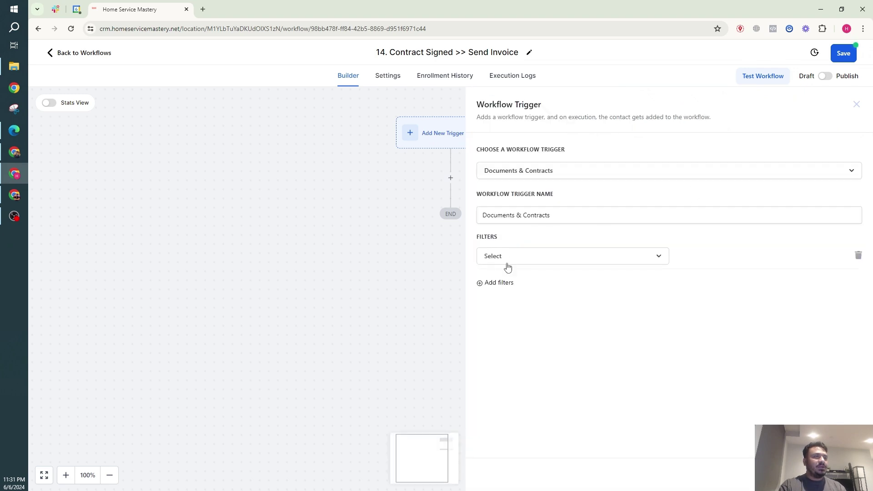
left_click(508, 259)
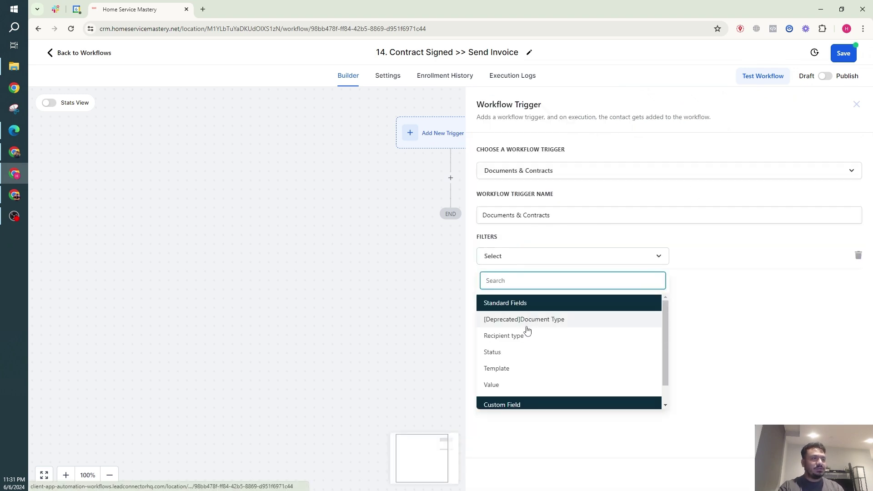
left_click(506, 353)
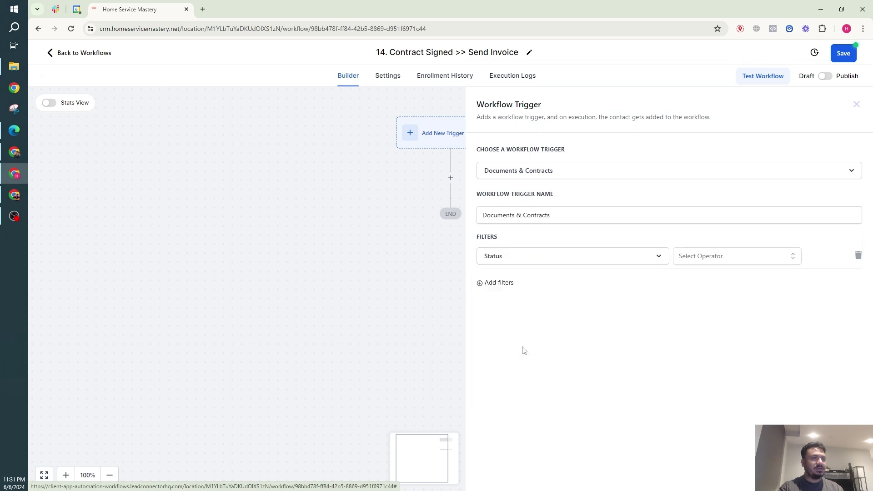
left_click(689, 257)
left_click(698, 278)
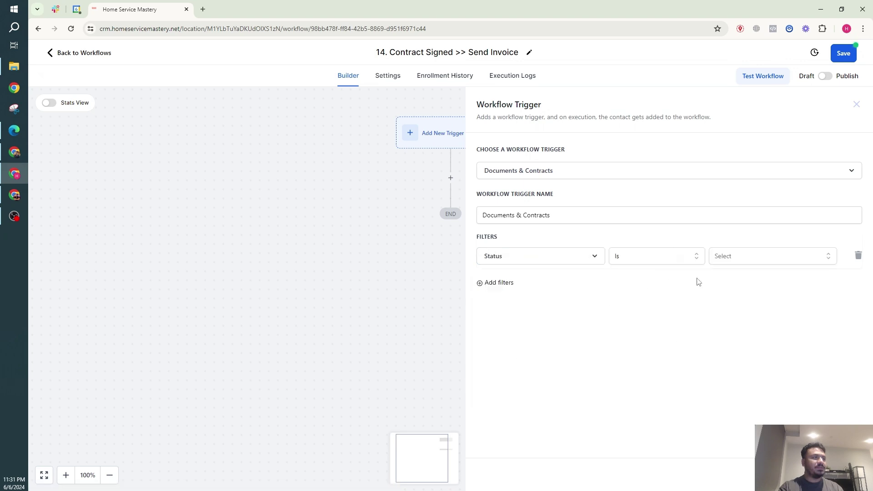
left_click(737, 264)
left_click(728, 299)
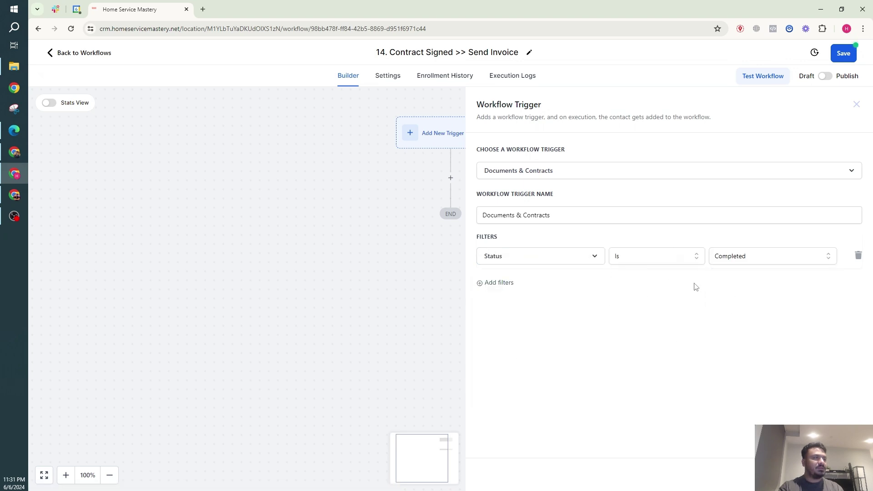
Add a second filter, Recipient type is Contact, then delete it again
left_click(496, 283)
left_click(498, 289)
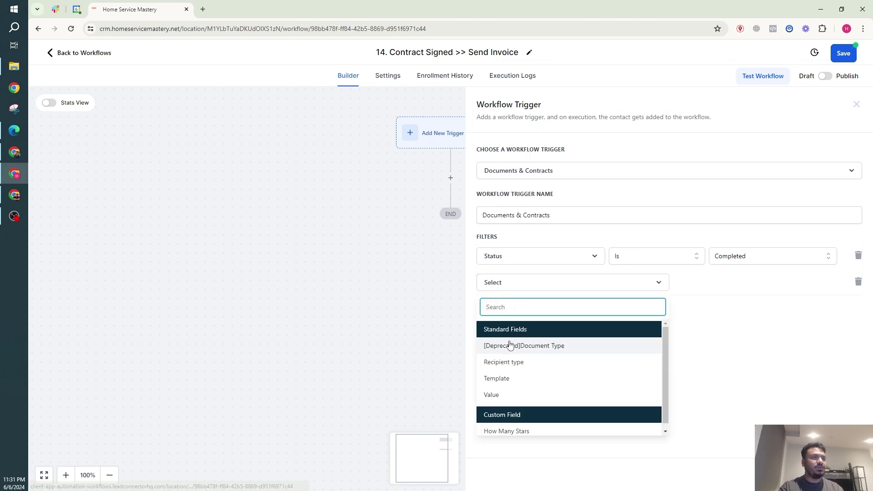
left_click(514, 365)
left_click(705, 289)
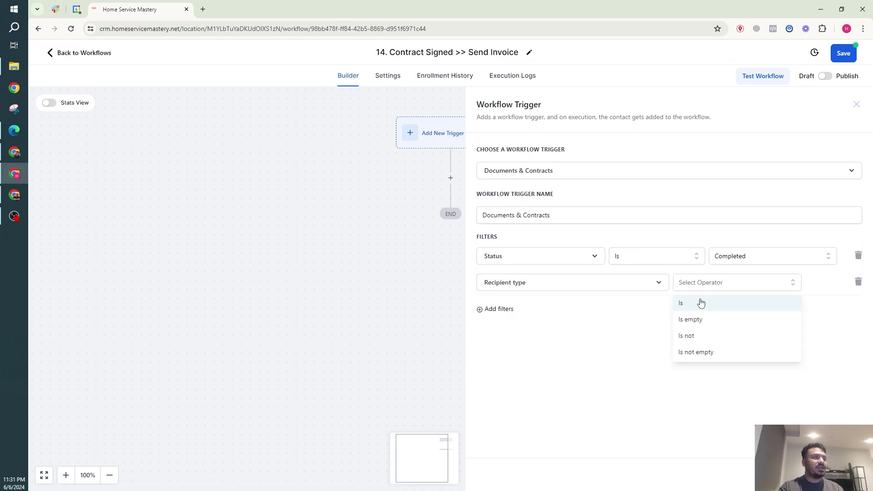
left_click(735, 291)
left_click(735, 291)
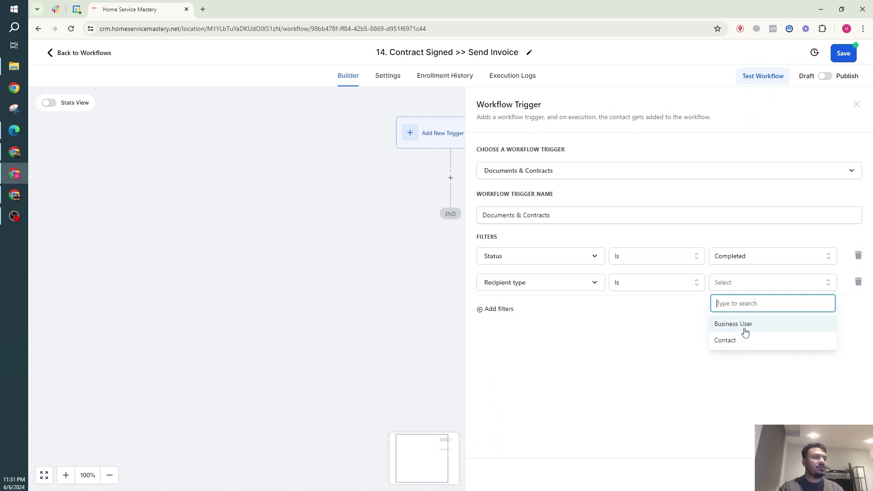
left_click(751, 344)
left_click(859, 283)
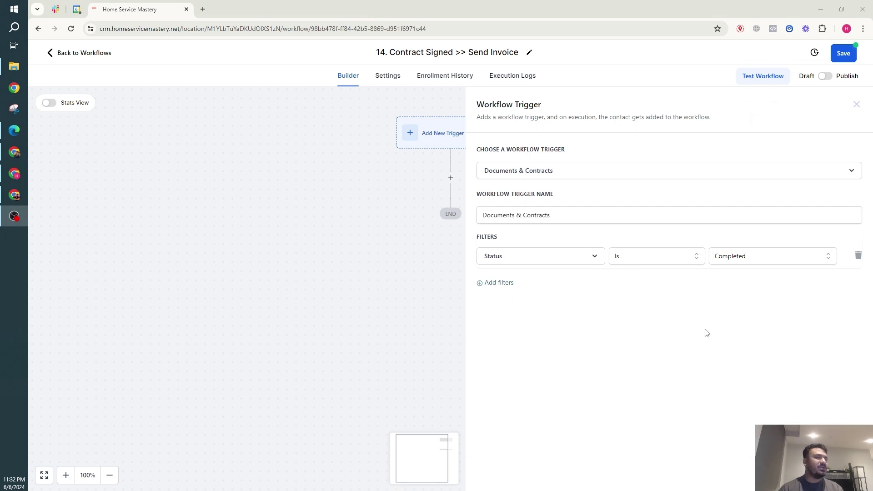
Save the trigger and add a Send Invoice action after it
left_click(649, 350)
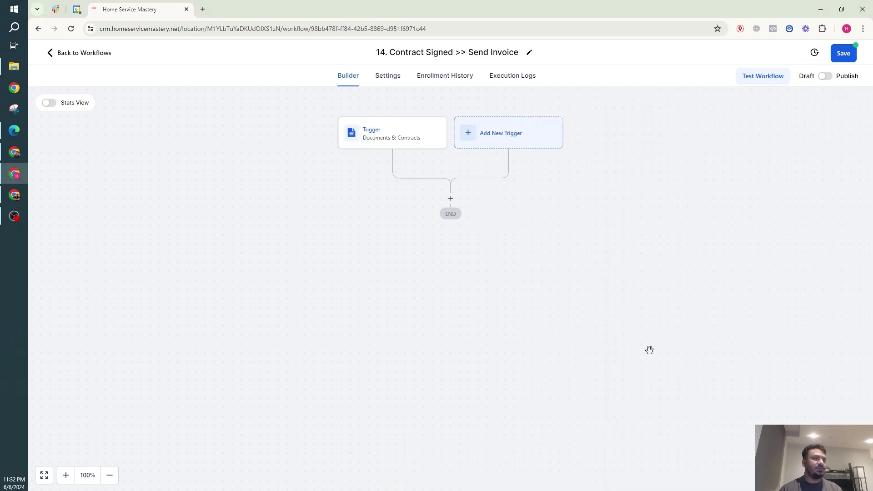
left_click(451, 200)
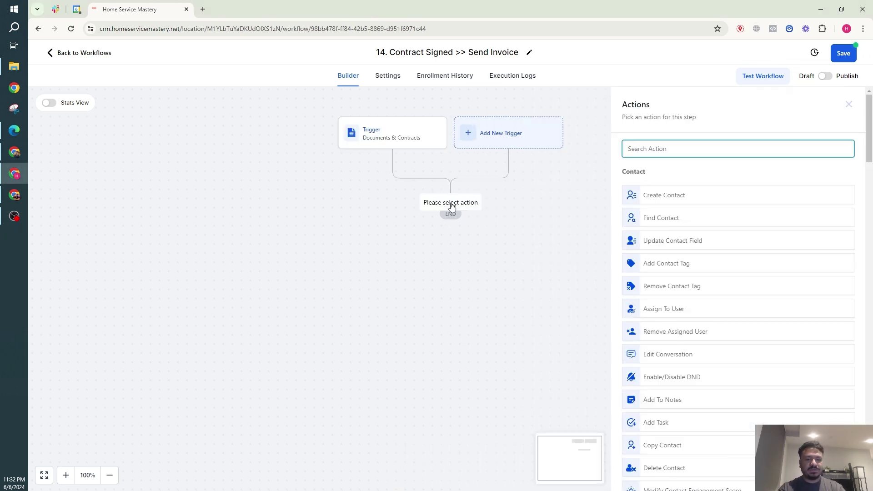
type("invoi")
left_click(666, 191)
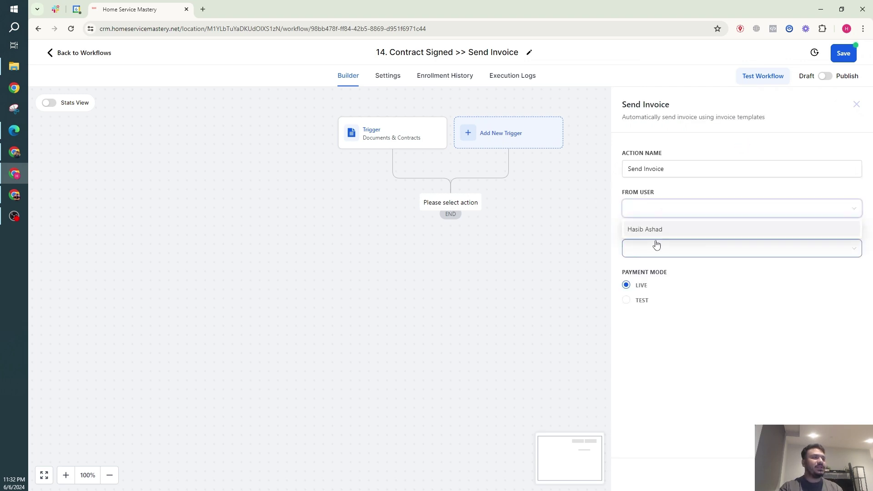
Set the sending user and Web Design Invoice Template, save the action, then publish and save the workflow
left_click(655, 233)
left_click(659, 251)
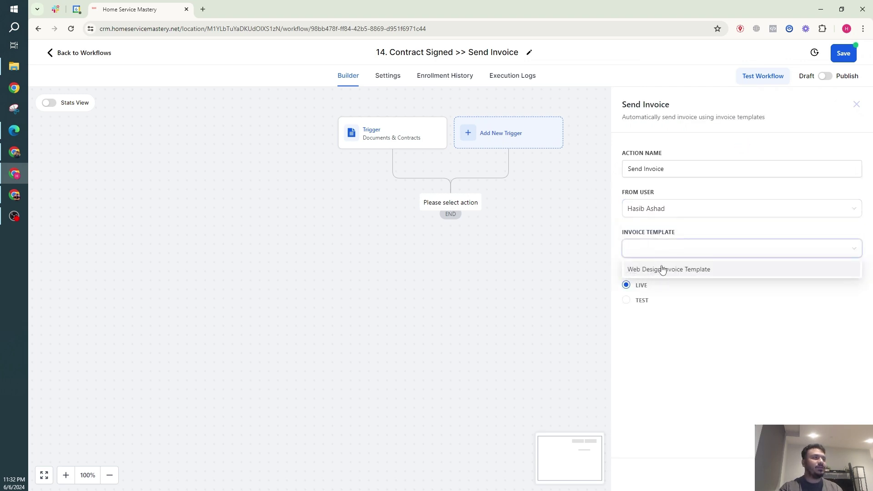
left_click(660, 268)
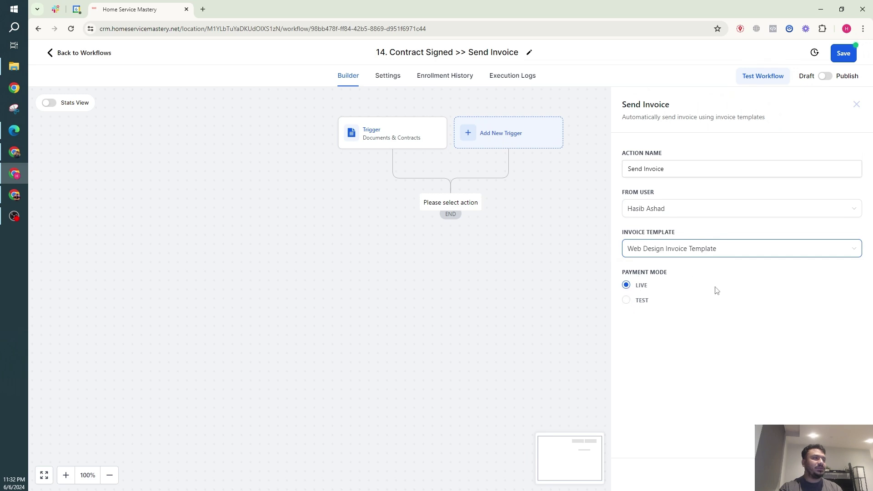
left_click(844, 476)
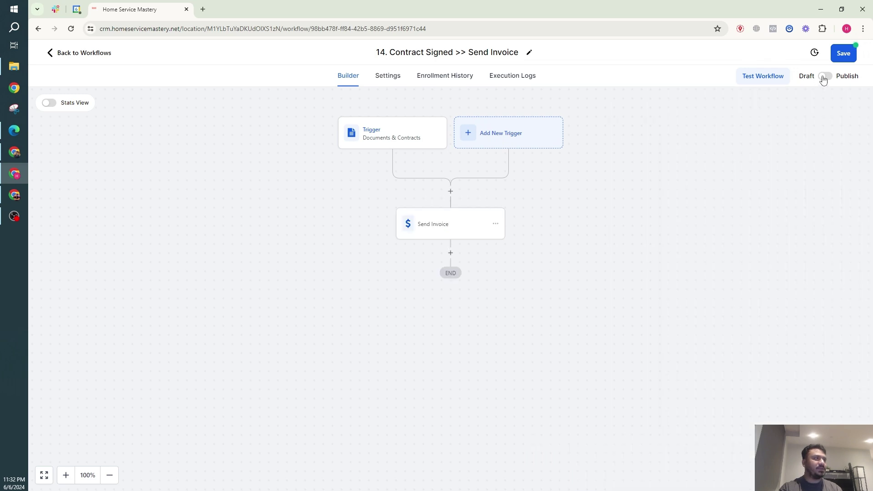
left_click(824, 78)
left_click(843, 53)
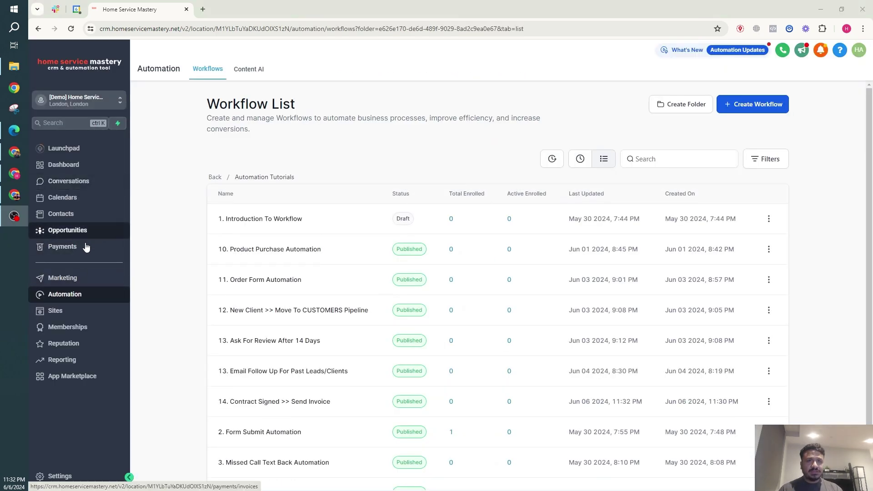
In the Web Design Service Contract's recipients, order yourself first, client second, CC last, and save
left_click(82, 245)
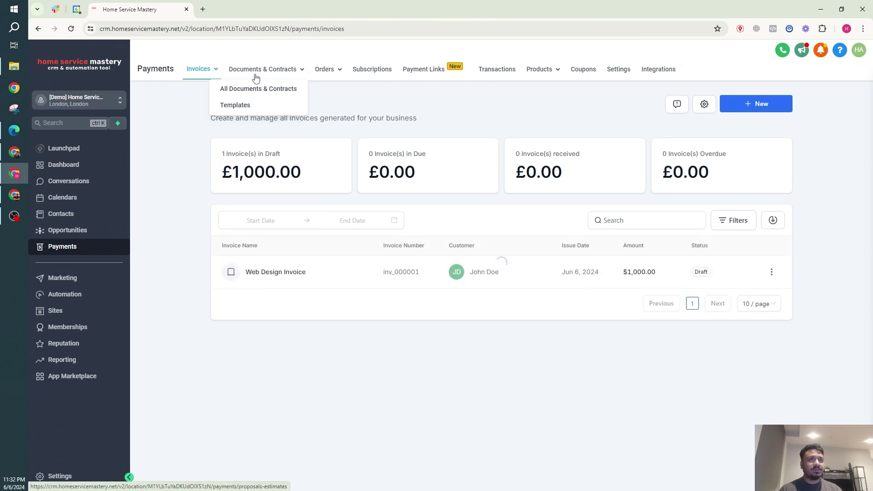
left_click(252, 89)
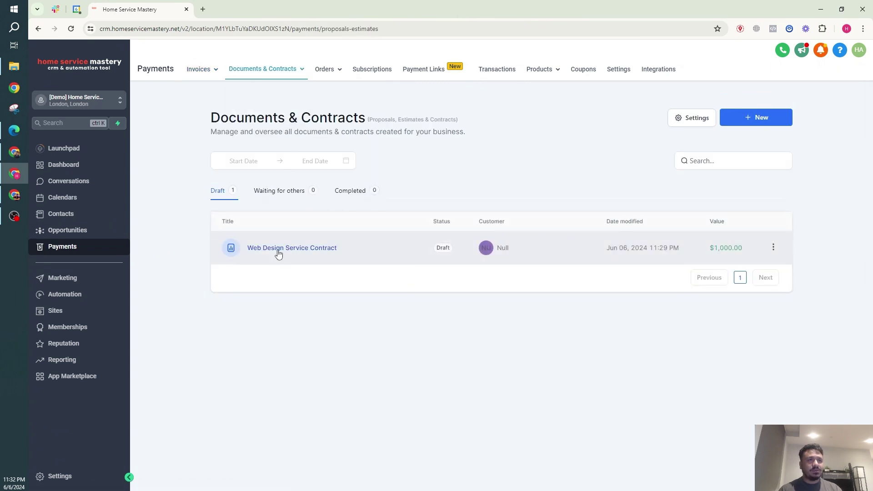
left_click(279, 249)
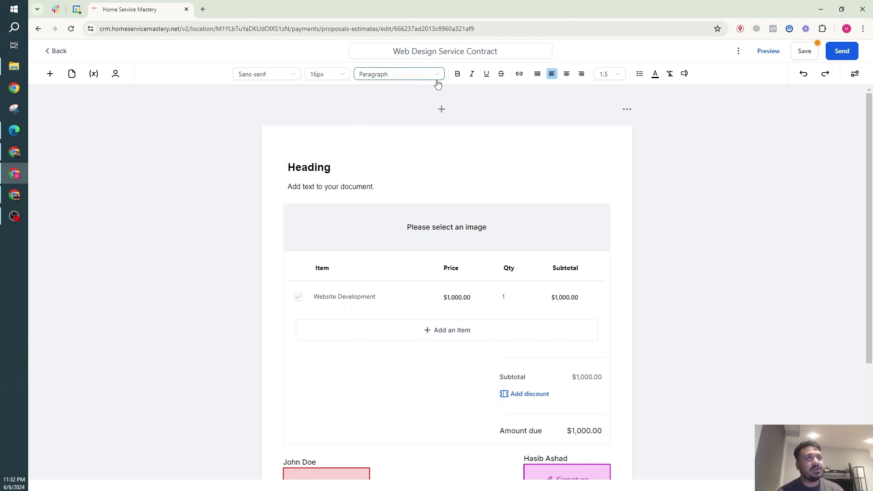
left_click(115, 74)
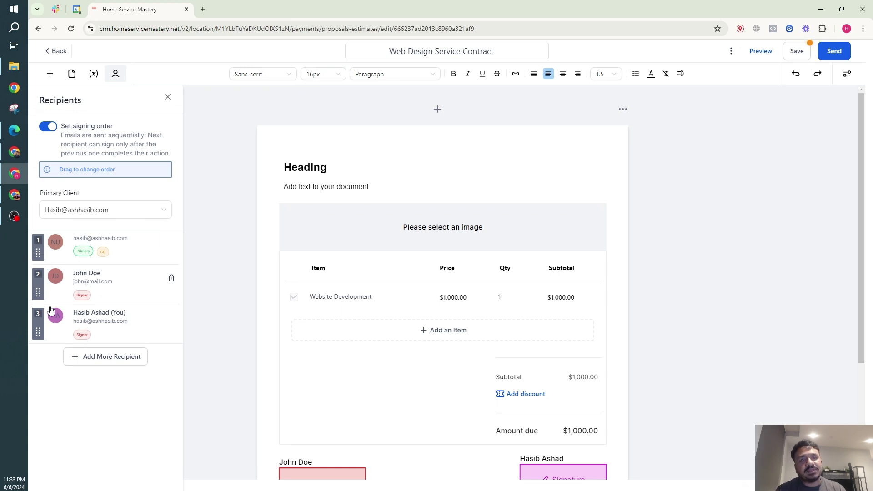
left_click_drag(40, 317, 42, 252)
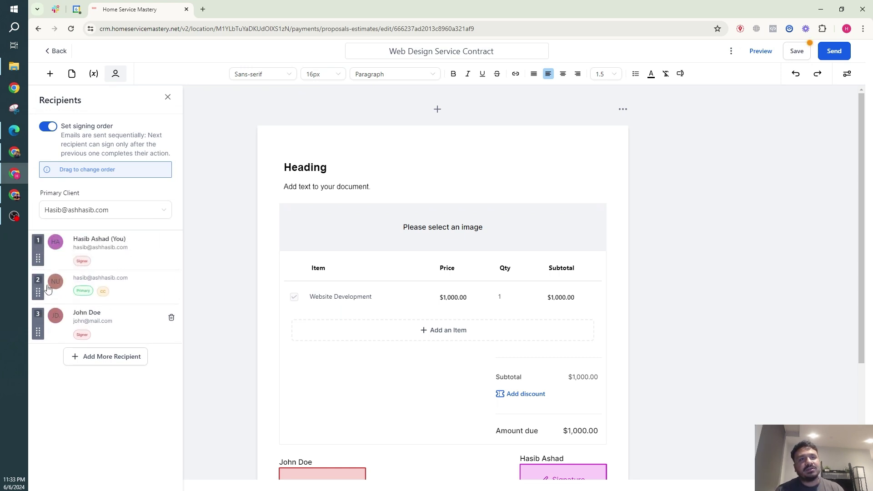
left_click_drag(42, 286, 50, 325)
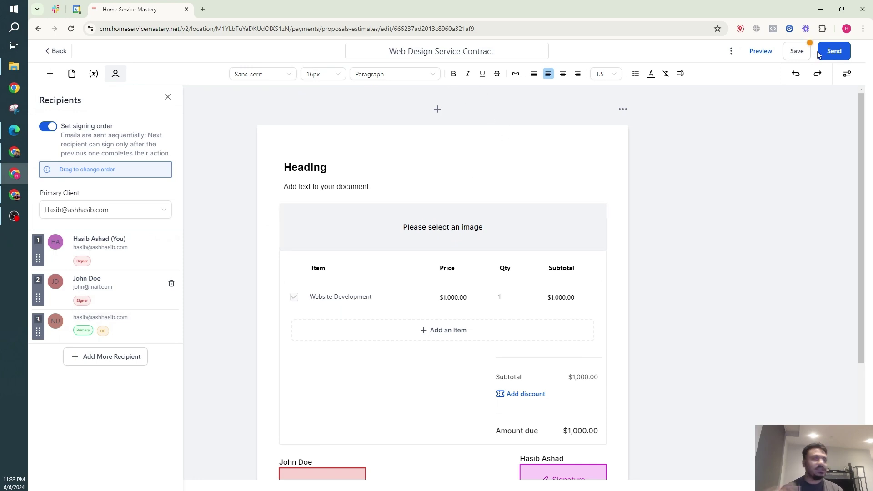
left_click(797, 51)
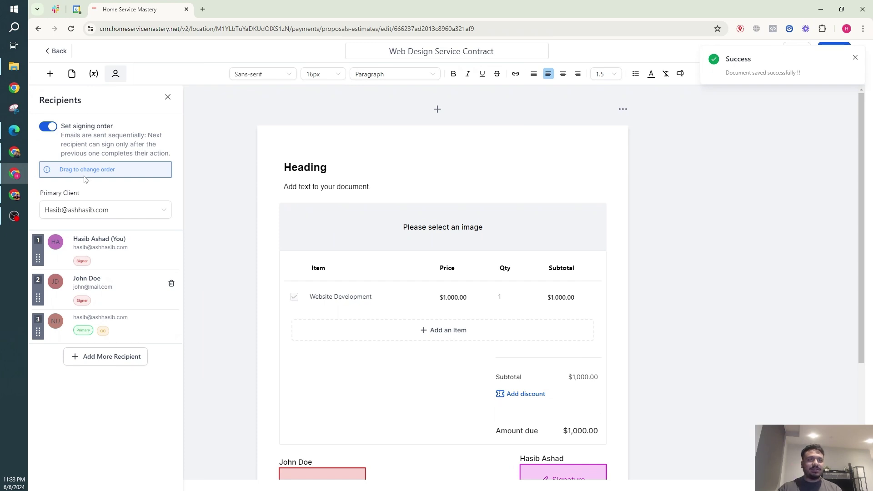
Go back from the contract editor to the Documents & Contracts list
left_click(53, 52)
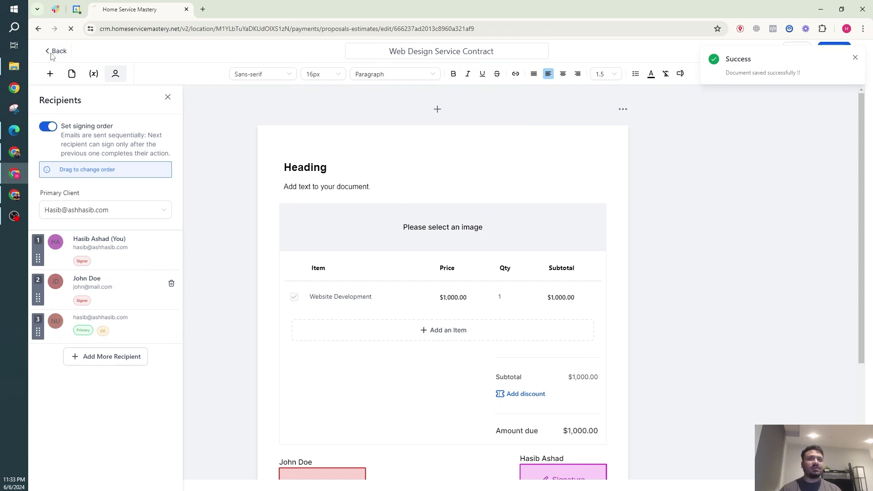